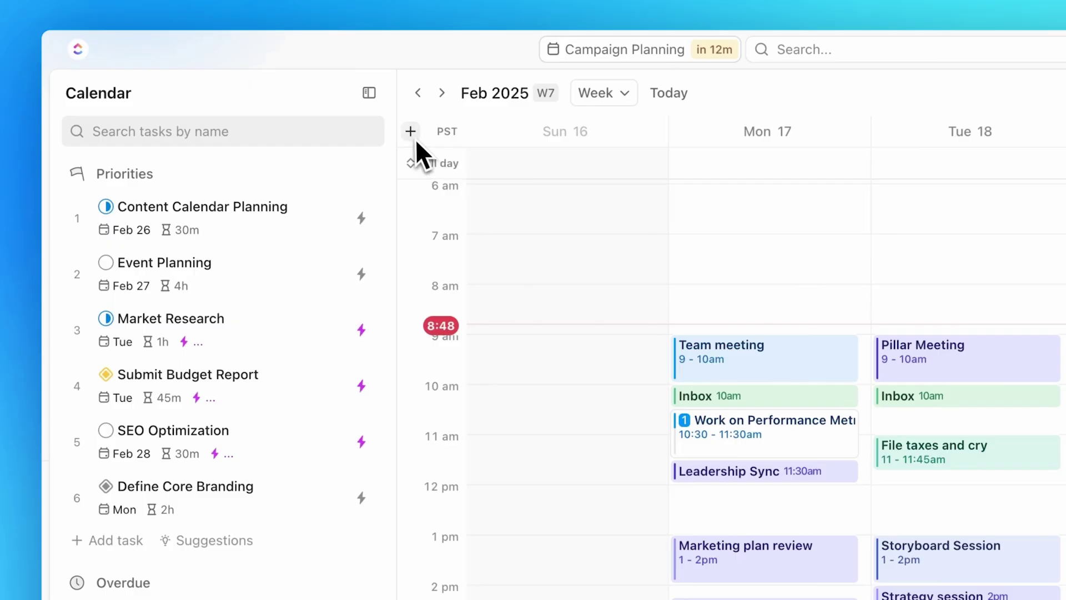
# Step: Add a New York City time zone beside PST and mark Wednesday 11am–12pm out-of-office as Dentist
pyautogui.click(414, 137)
pyautogui.write('new y')
pyautogui.press('Return')
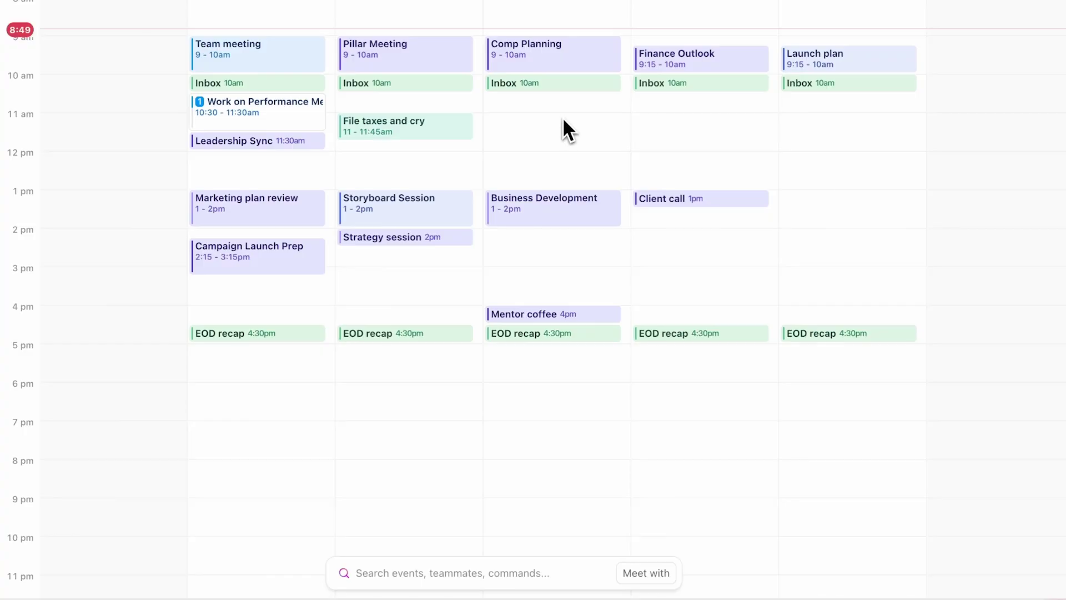
pyautogui.click(558, 125)
pyautogui.click(461, 369)
pyautogui.write('Dentist')
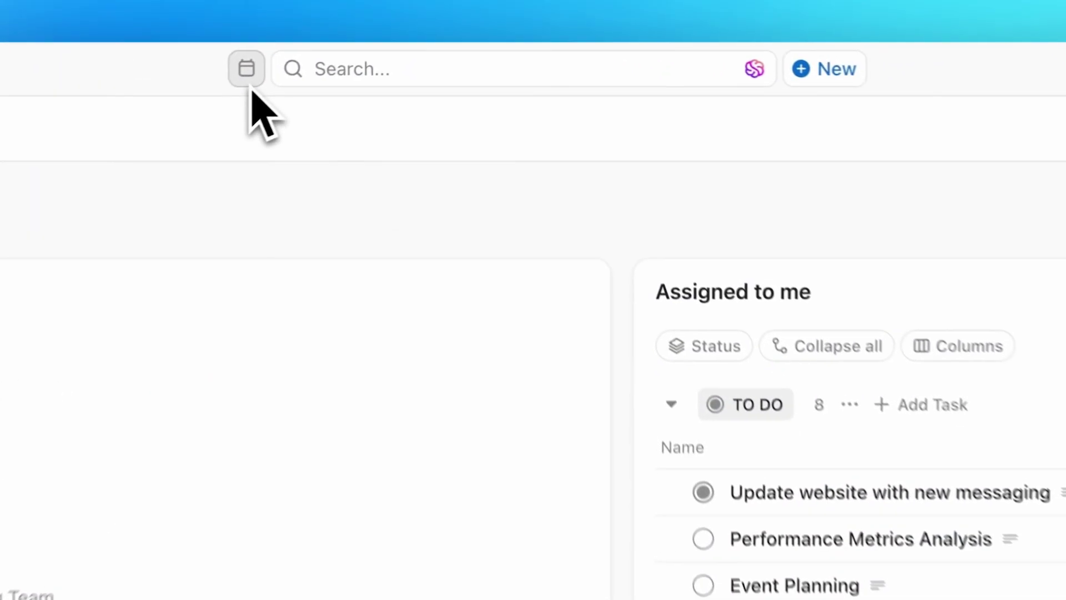
# Step: Open the calendar and auto-schedule Market Research, Submit Budget Report, SEO Optimization and Define Core Branding
pyautogui.click(244, 69)
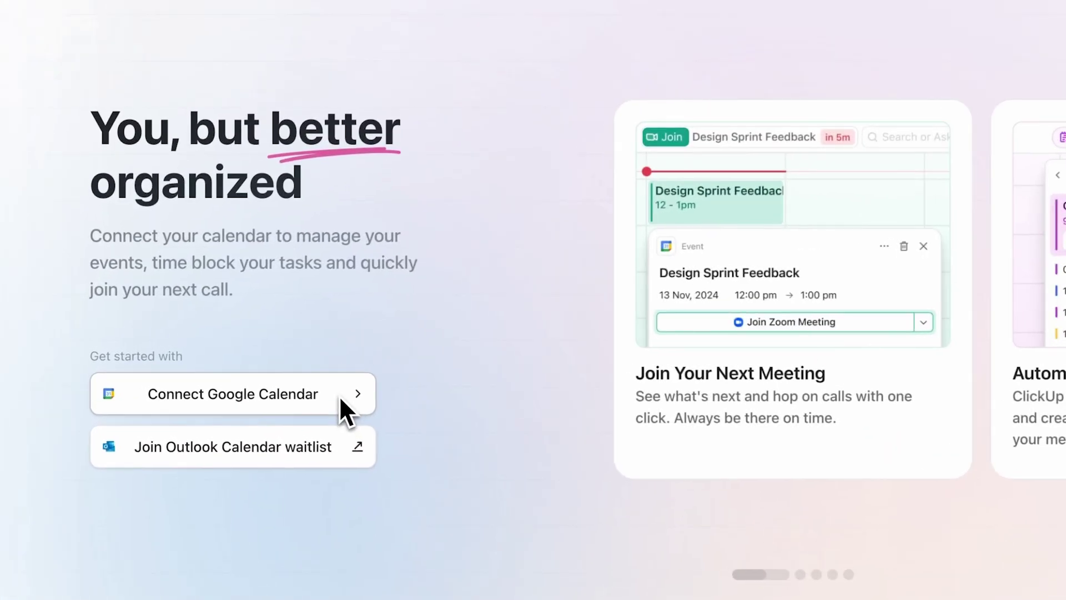
pyautogui.click(195, 370)
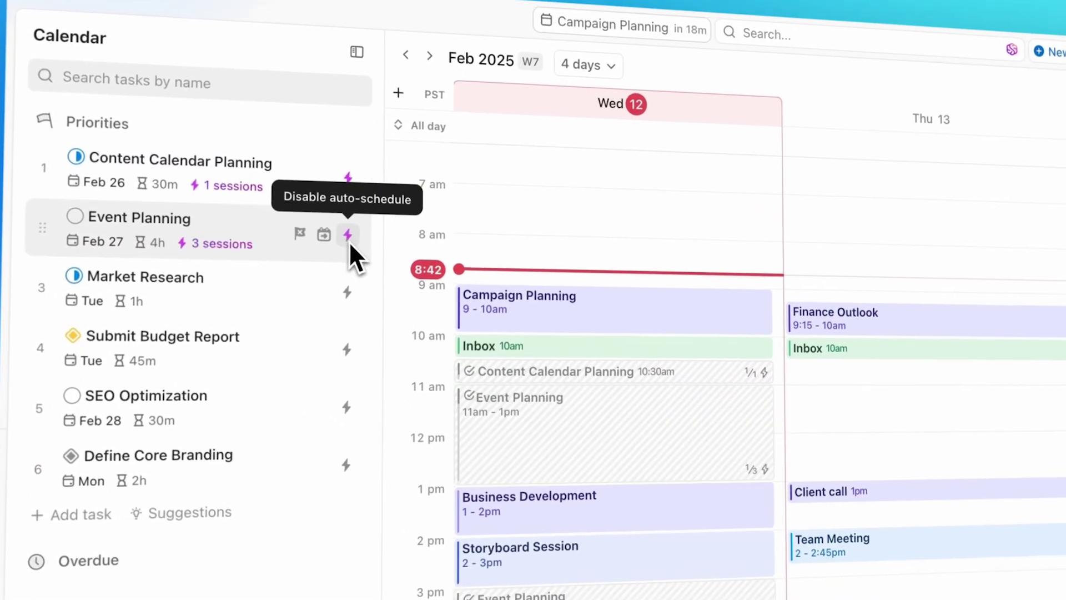
pyautogui.click(345, 291)
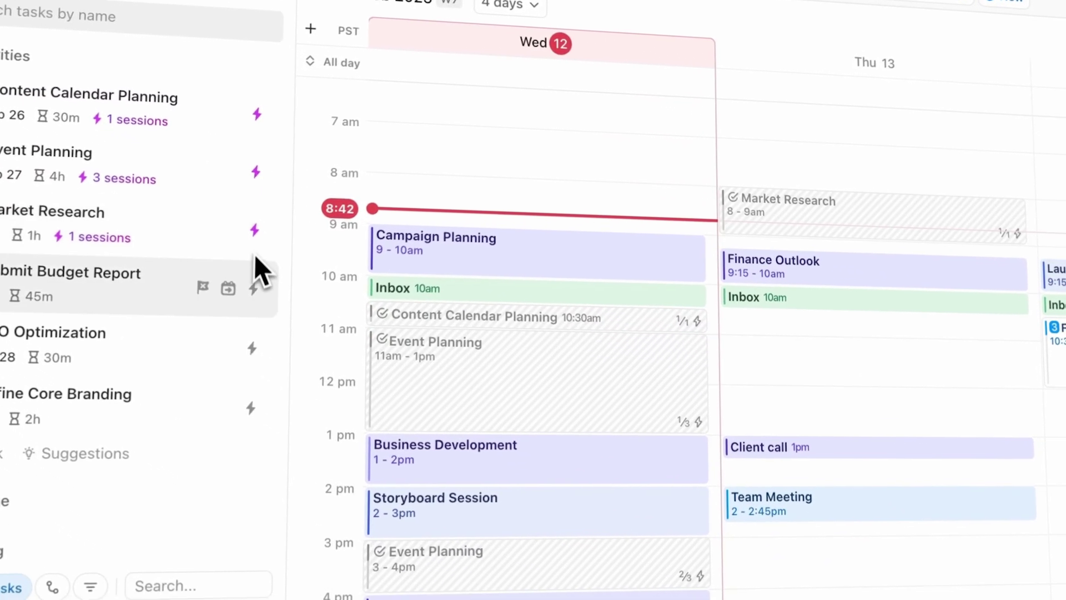
pyautogui.click(252, 285)
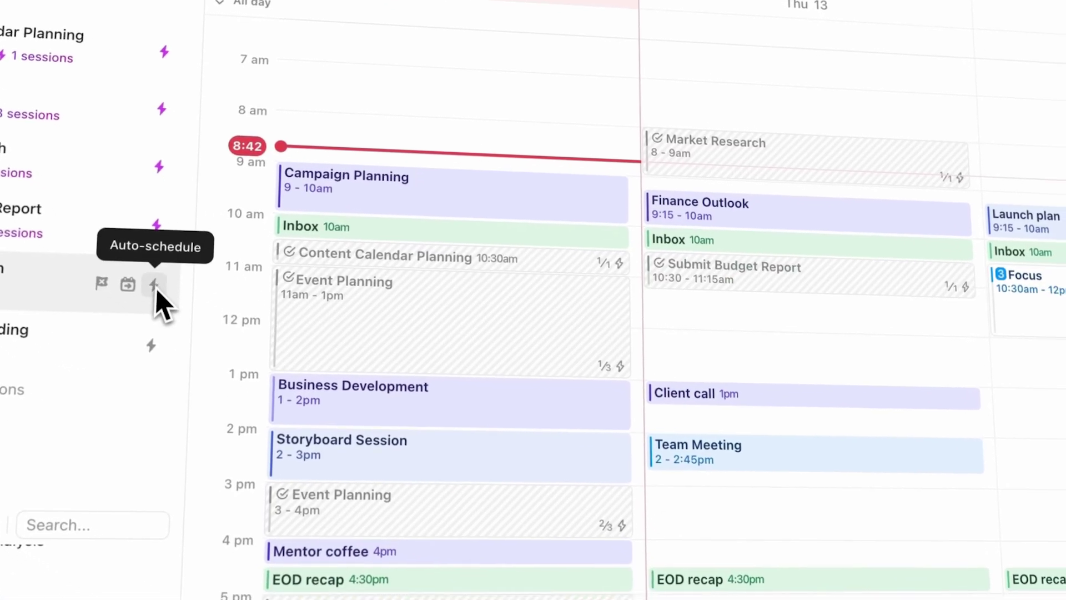
pyautogui.click(153, 285)
pyautogui.click(87, 304)
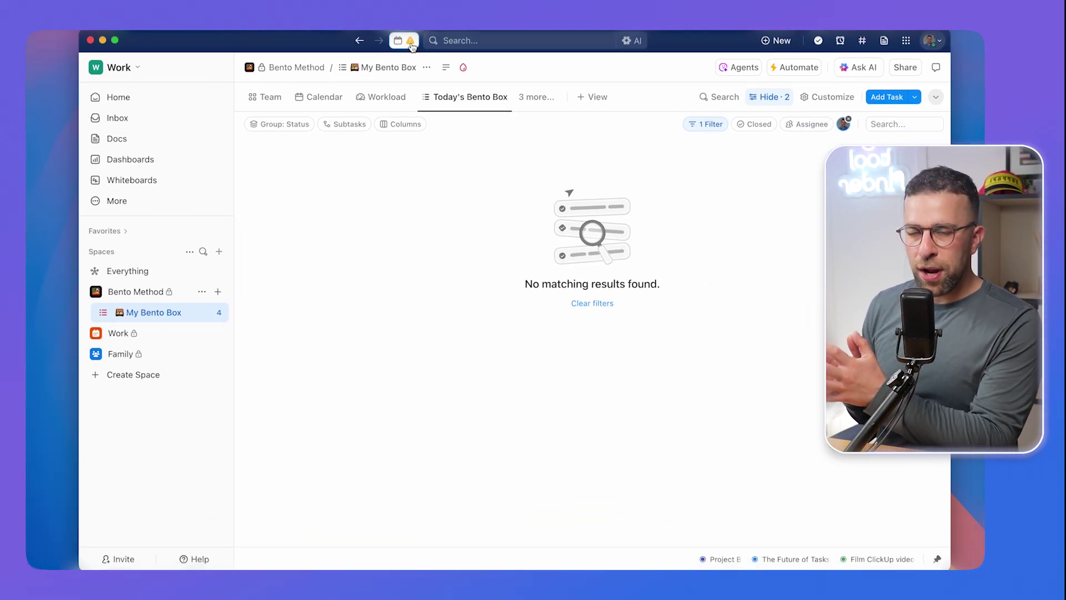
# Step: Open the week calendar from the top bar and collapse the task sidebar
pyautogui.click(408, 41)
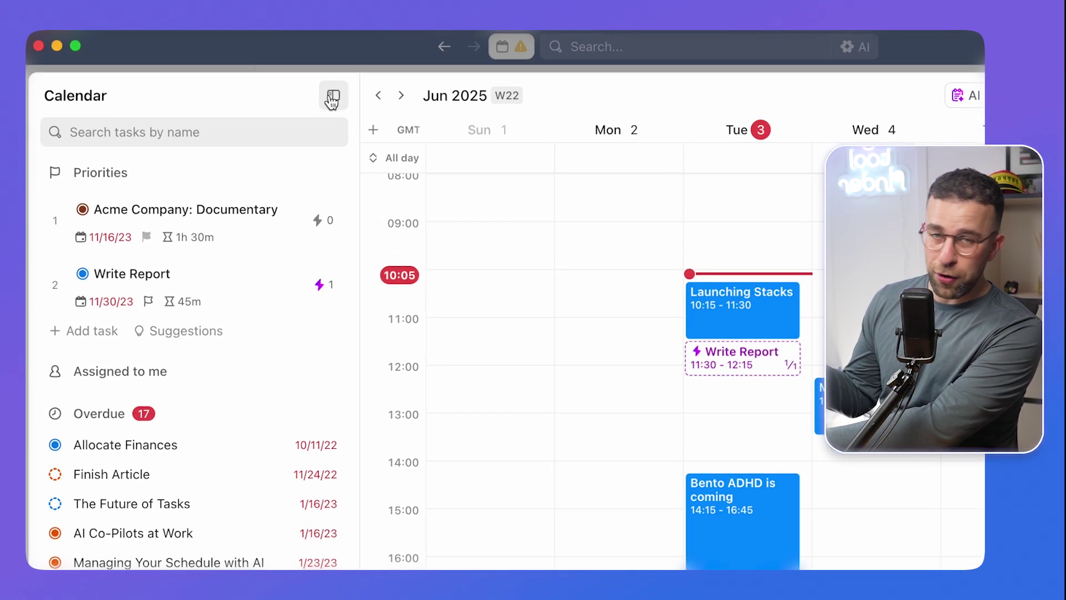
pyautogui.click(332, 98)
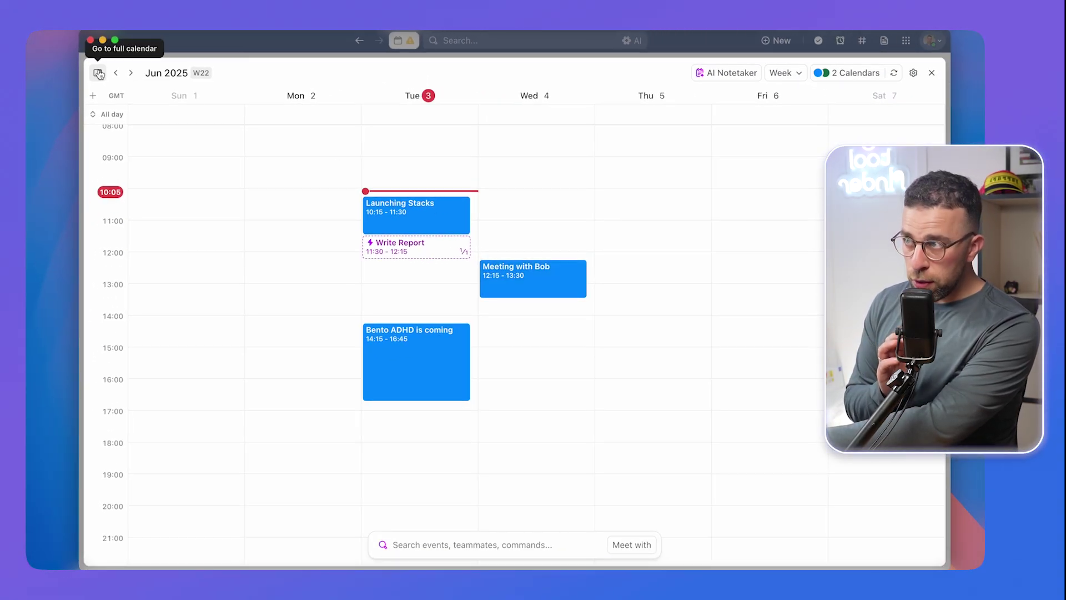
# Step: Try the Day and 4-day ranges, settle on the Sun 1–Sat 7 week, and reopen the sidebar
pyautogui.click(799, 73)
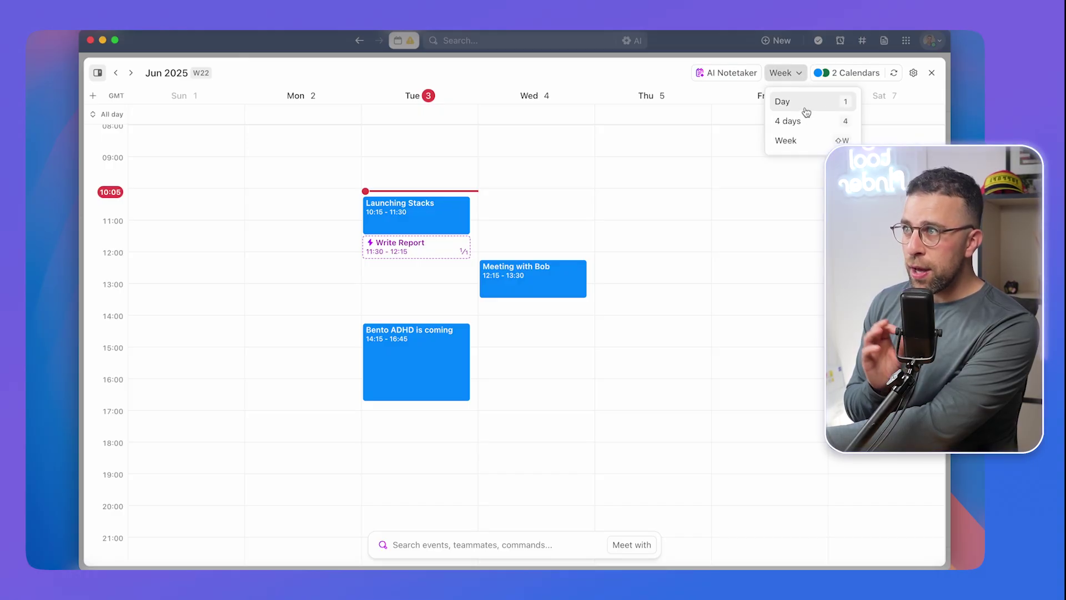
pyautogui.click(805, 103)
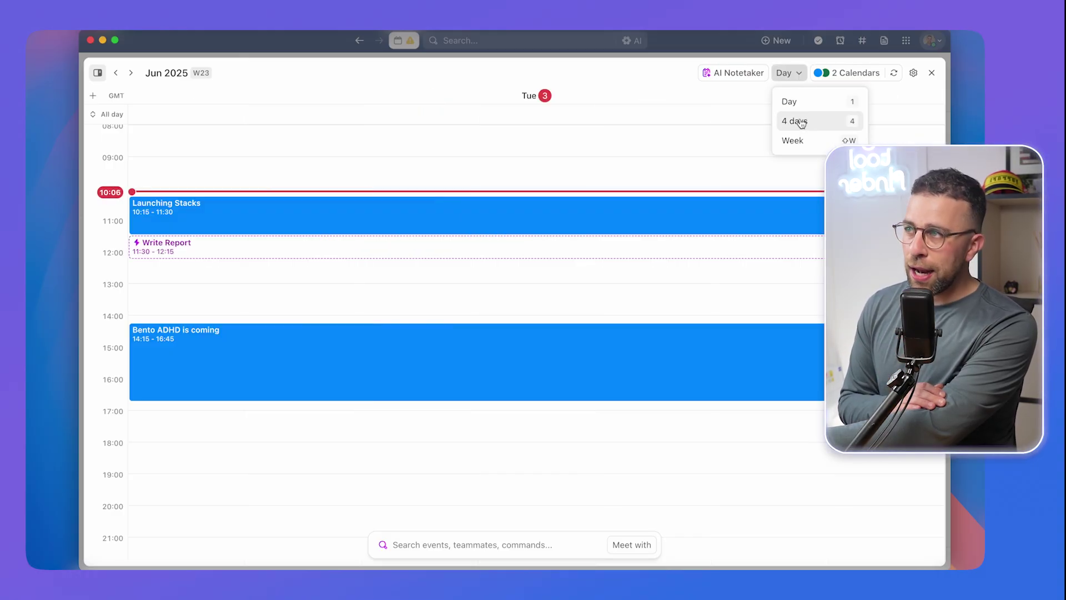
pyautogui.click(801, 122)
pyautogui.click(798, 140)
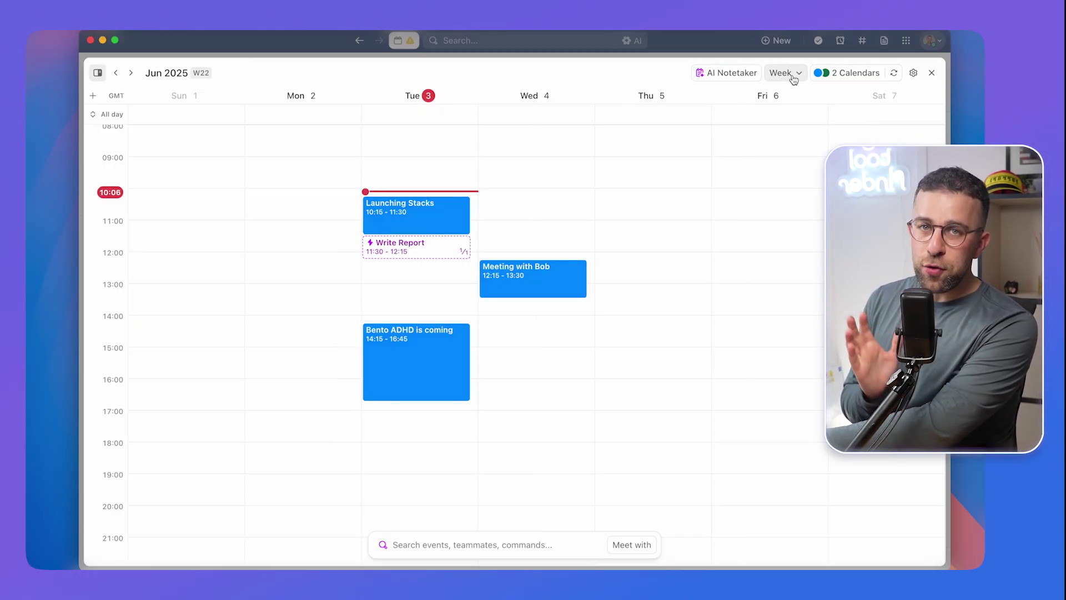
pyautogui.click(798, 120)
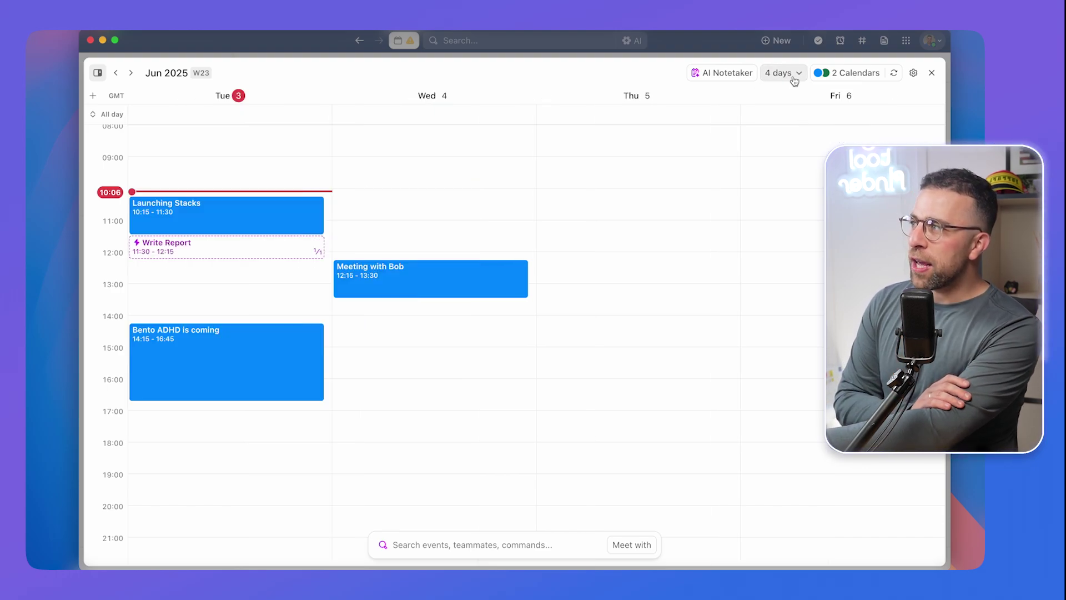
pyautogui.click(794, 144)
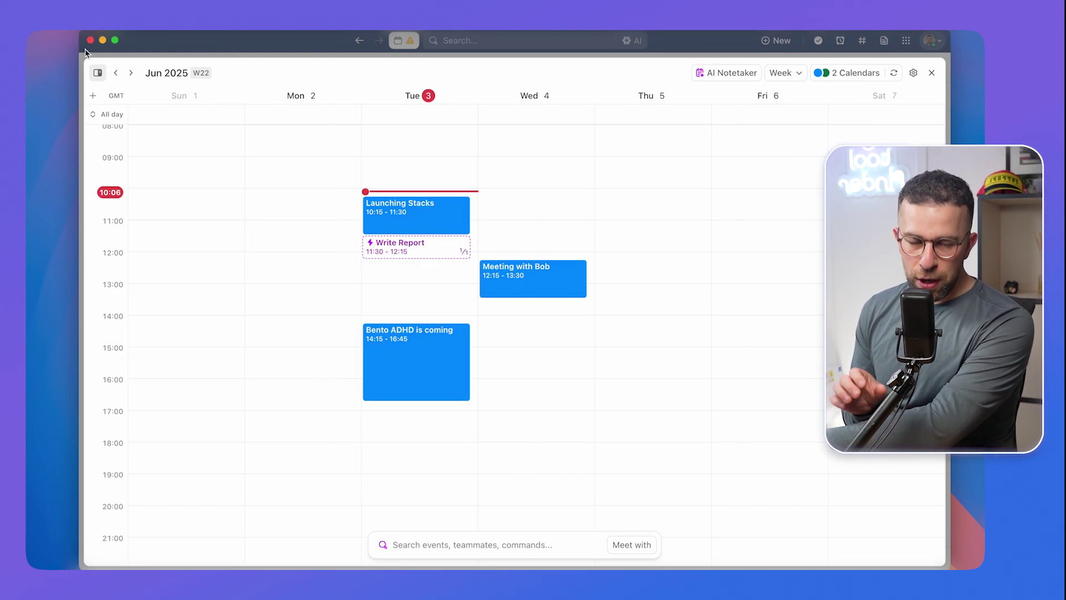
pyautogui.click(99, 73)
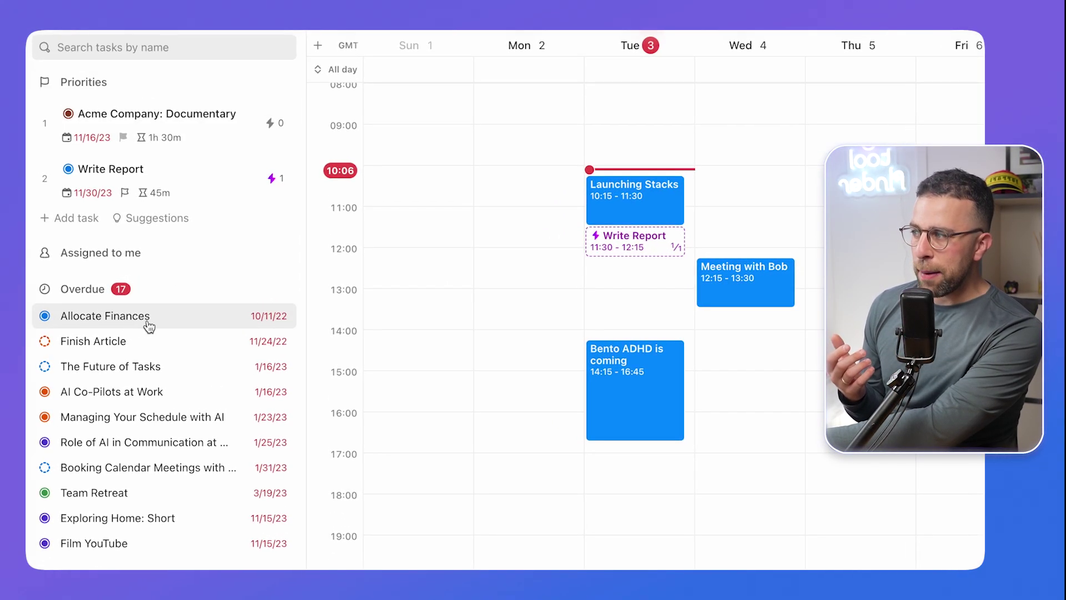
pyautogui.scroll(-3, 148, 333)
pyautogui.scroll(-4, 148, 334)
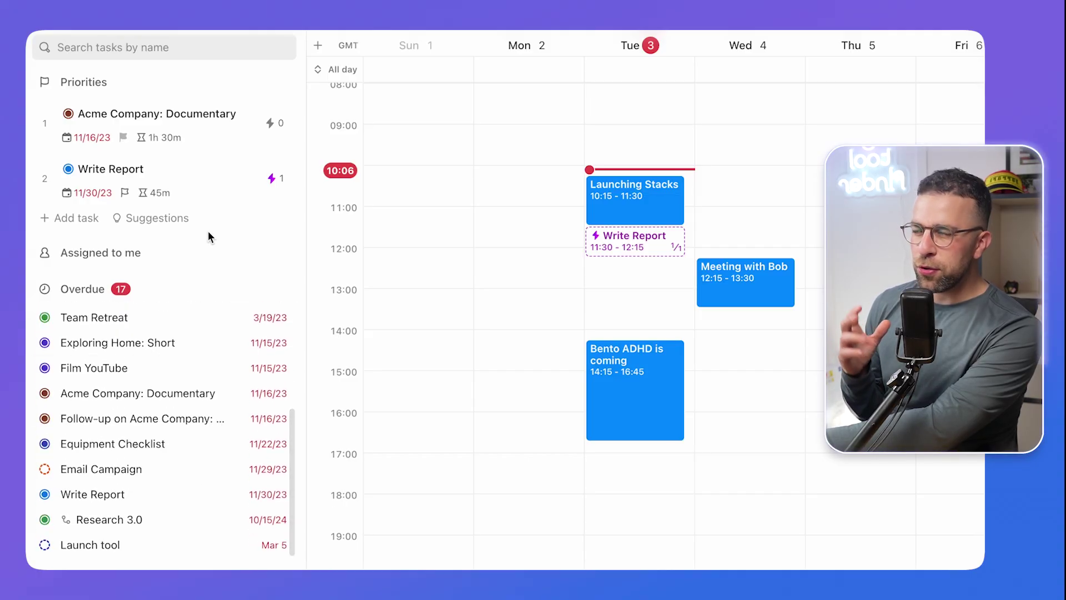
pyautogui.scroll(-3, 208, 231)
pyautogui.scroll(5, 208, 231)
pyautogui.scroll(3, 207, 230)
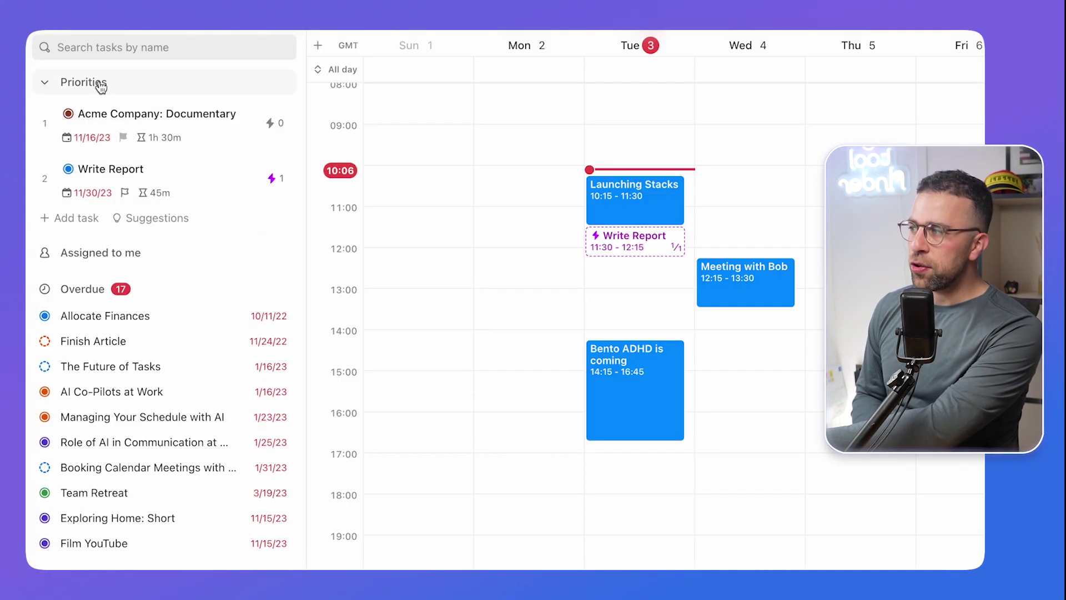
pyautogui.scroll(-5, 241, 400)
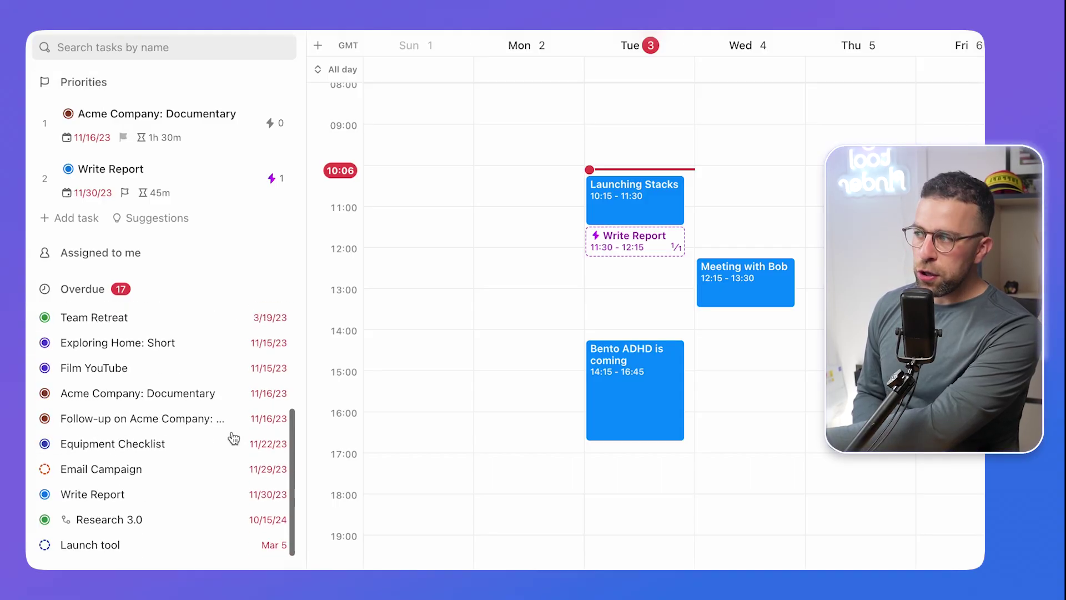
pyautogui.scroll(-3, 247, 551)
pyautogui.moveTo(150, 533)
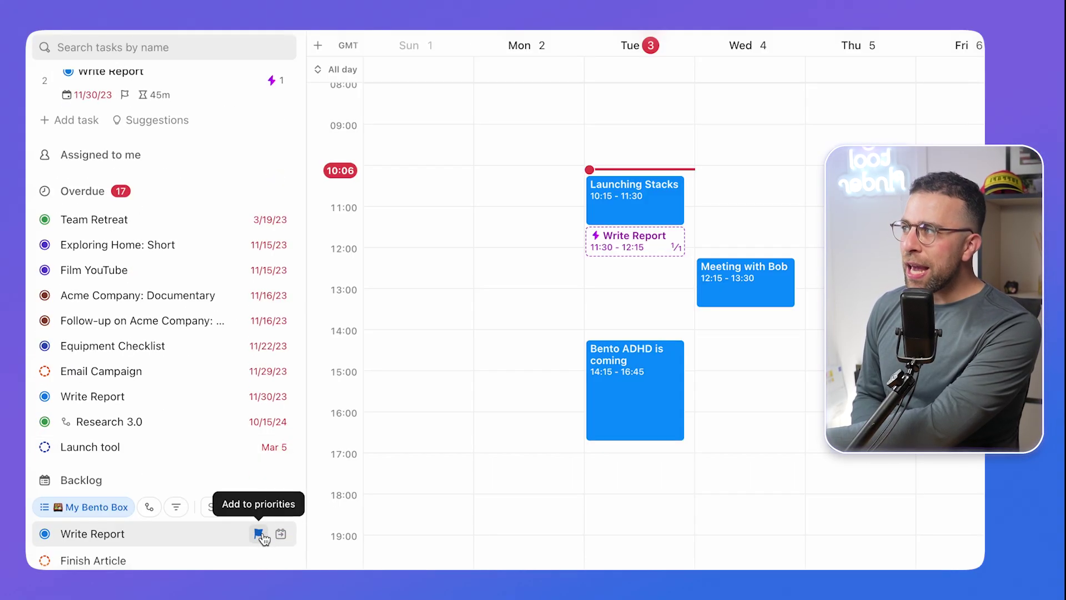
pyautogui.scroll(5, 263, 416)
pyautogui.scroll(3, 259, 333)
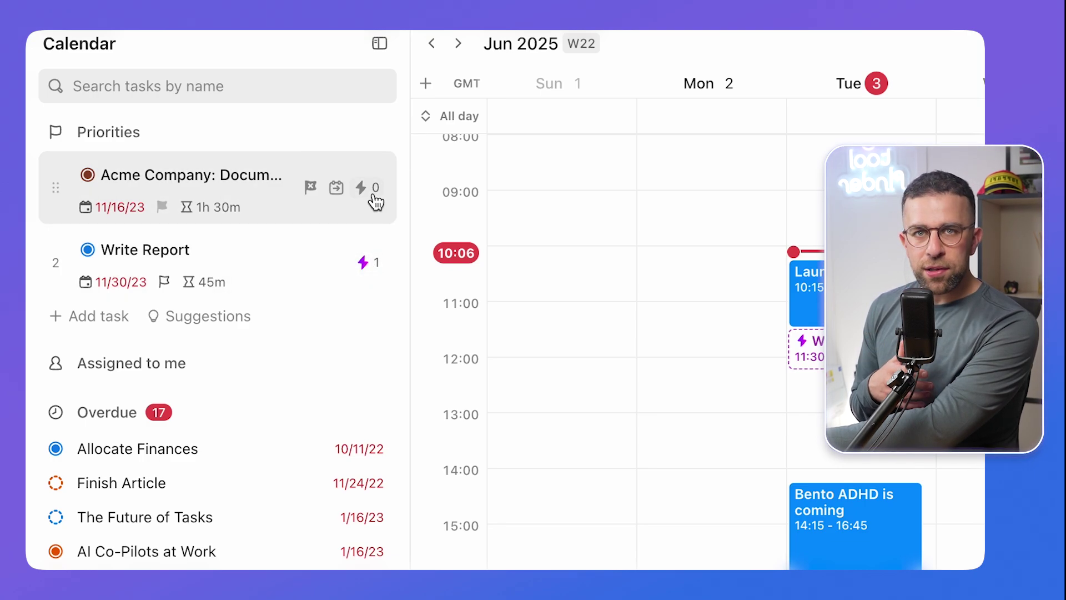
# Step: Auto-schedule Acme Company: Documentary for Tuesday 11:30–13:00, pushing Write Report to 13:00–13:45
pyautogui.click(367, 190)
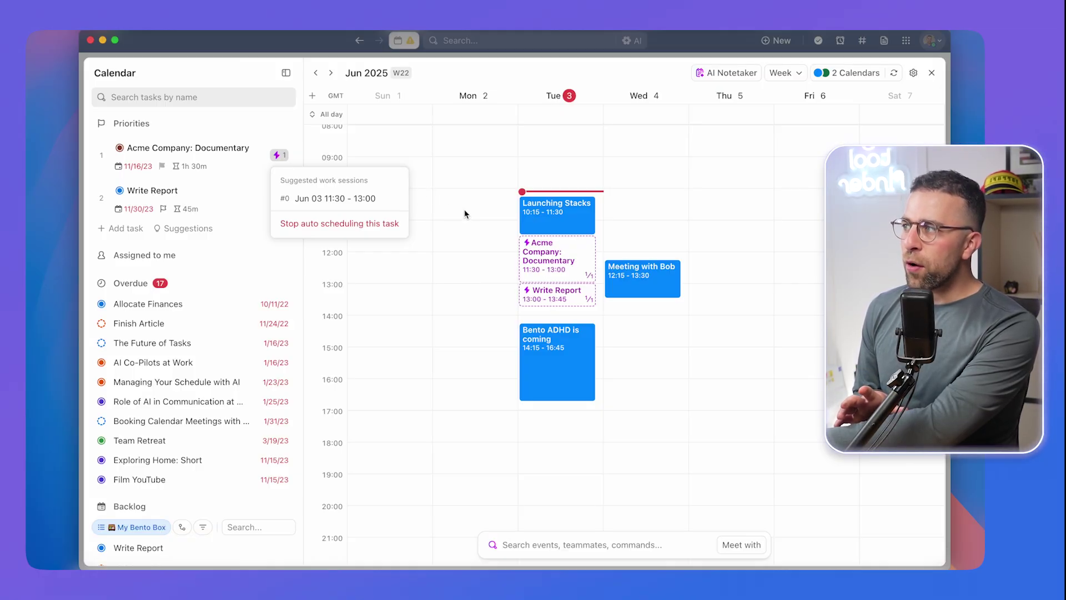
# Step: Mark Write Report as Urgent and stop auto-scheduling Acme Company: Documentary
pyautogui.click(162, 208)
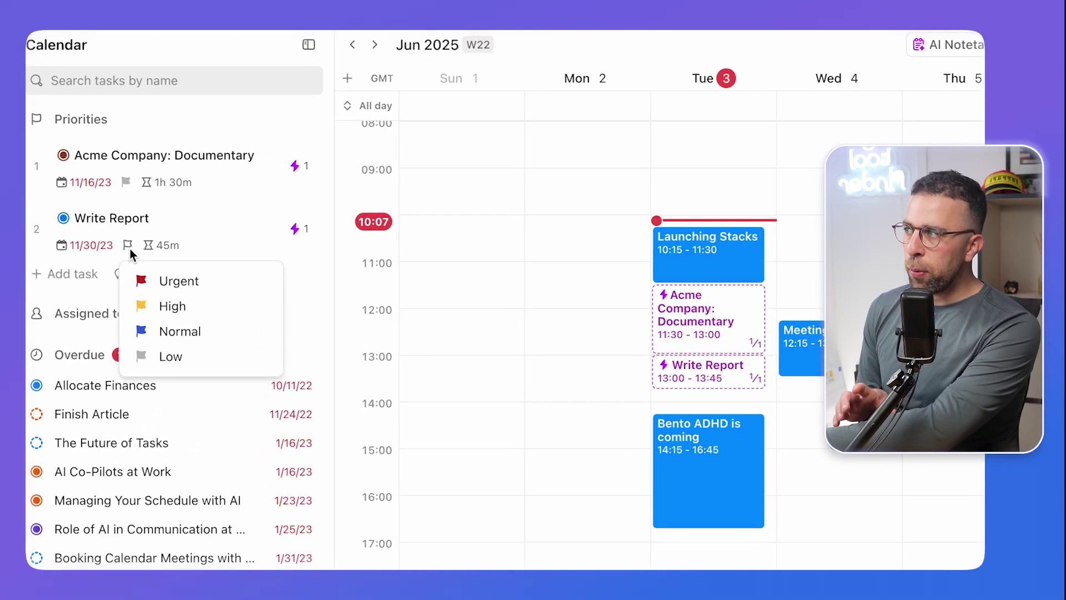
pyautogui.click(164, 285)
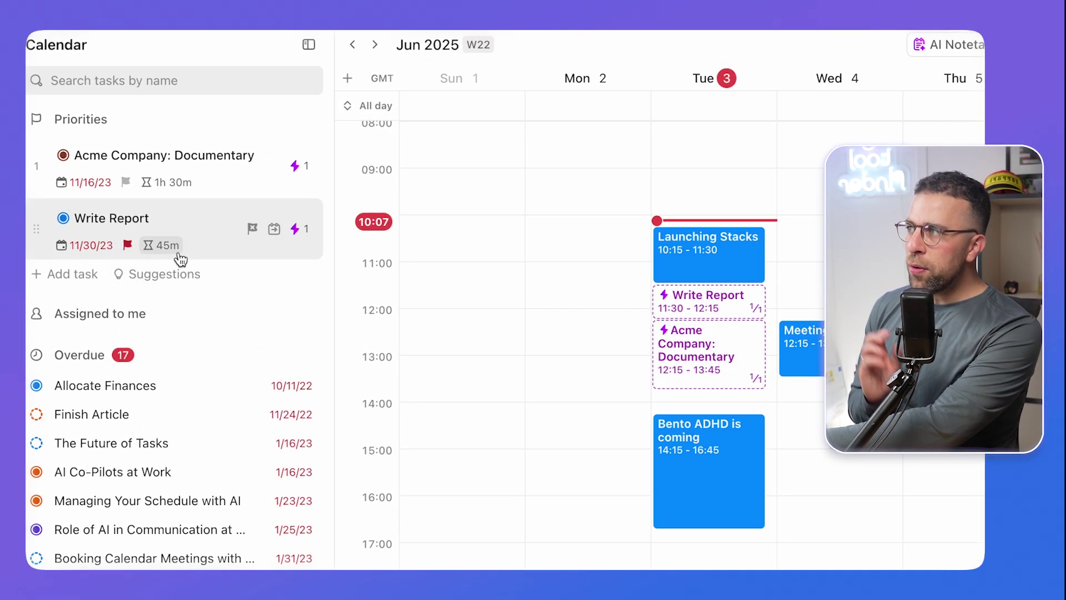
pyautogui.click(300, 165)
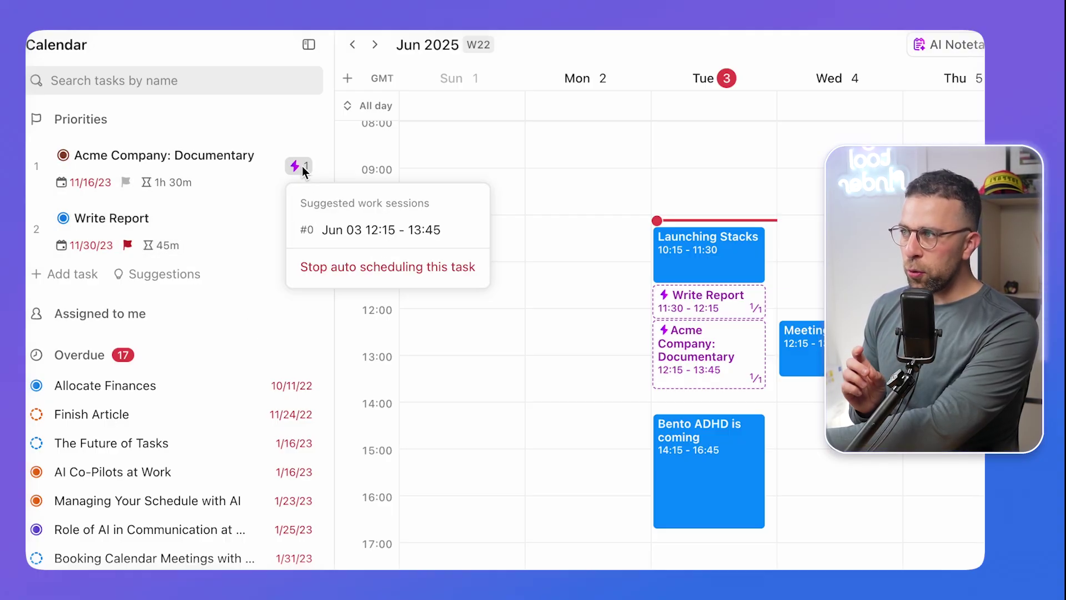
pyautogui.click(360, 268)
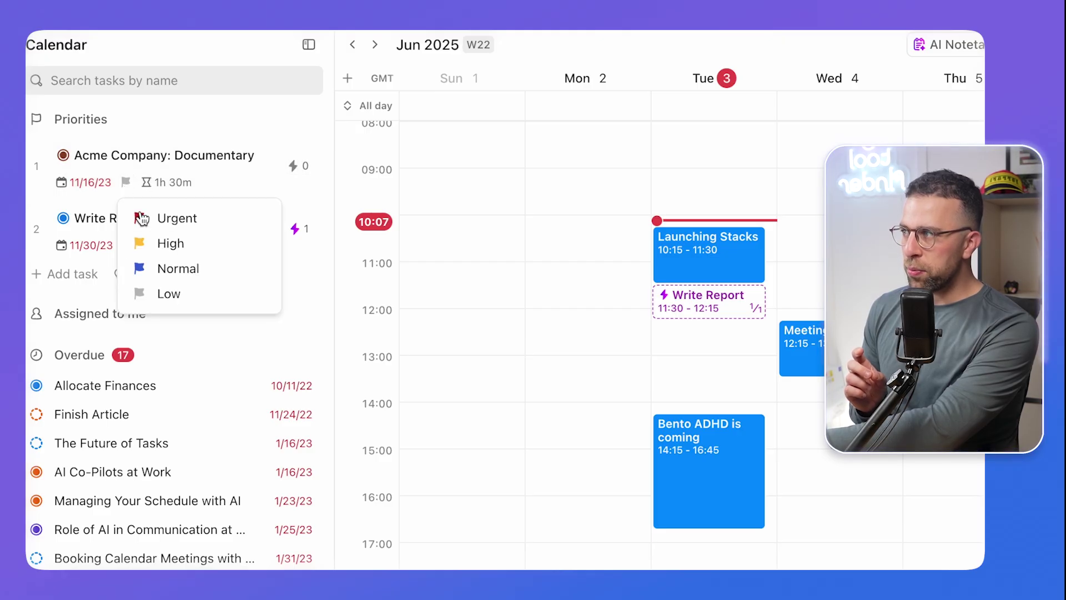
# Step: Set Acme Company: Documentary to Urgent, Write Report back to Normal, and re-auto-schedule Acme
pyautogui.click(144, 221)
pyautogui.click(129, 246)
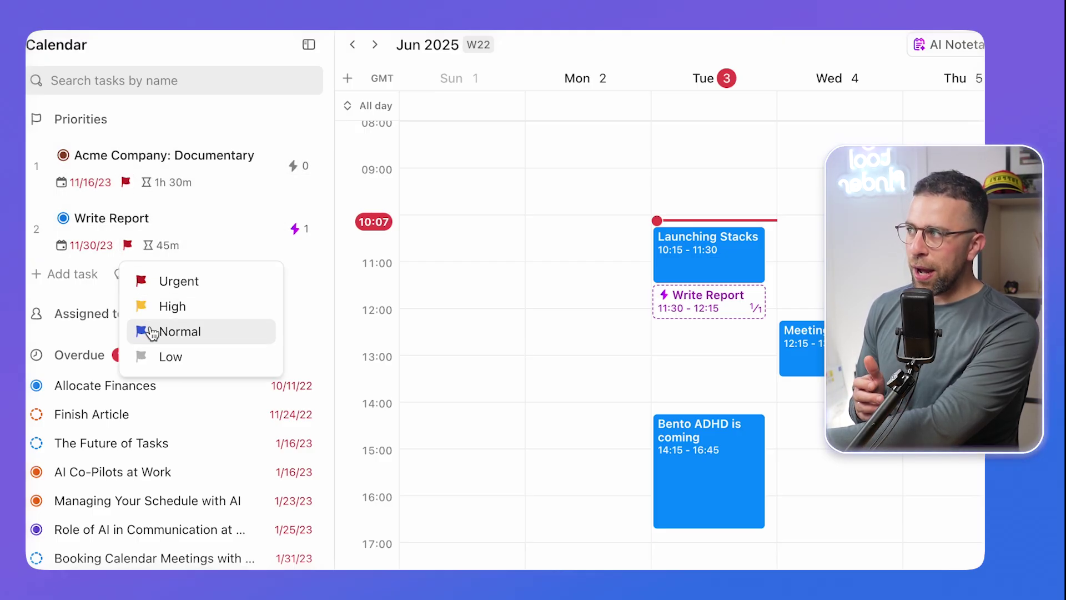
pyautogui.click(158, 329)
pyautogui.click(305, 167)
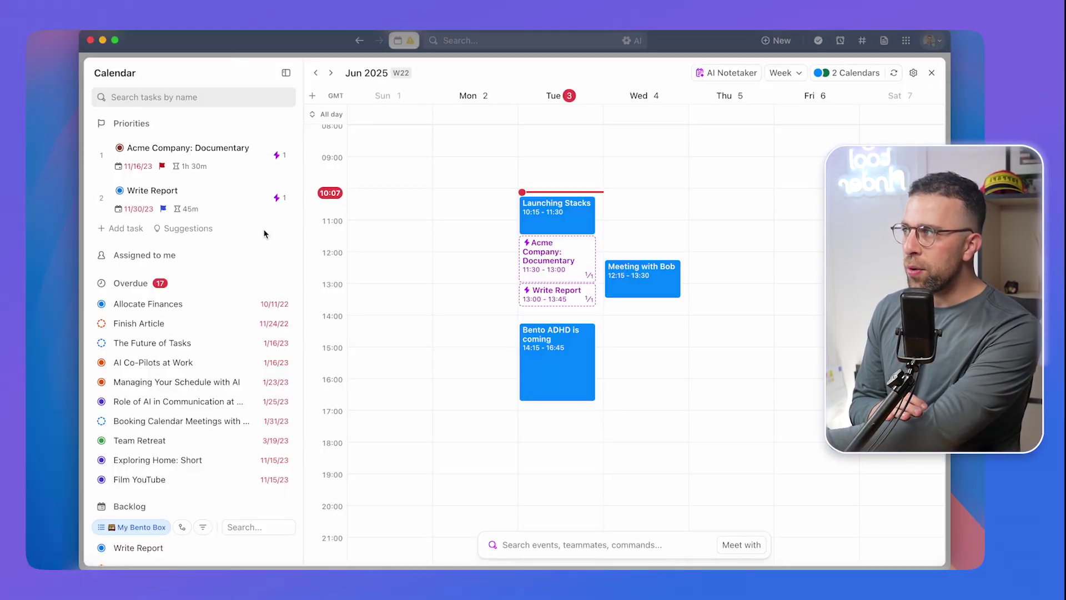
pyautogui.scroll(-2, 208, 291)
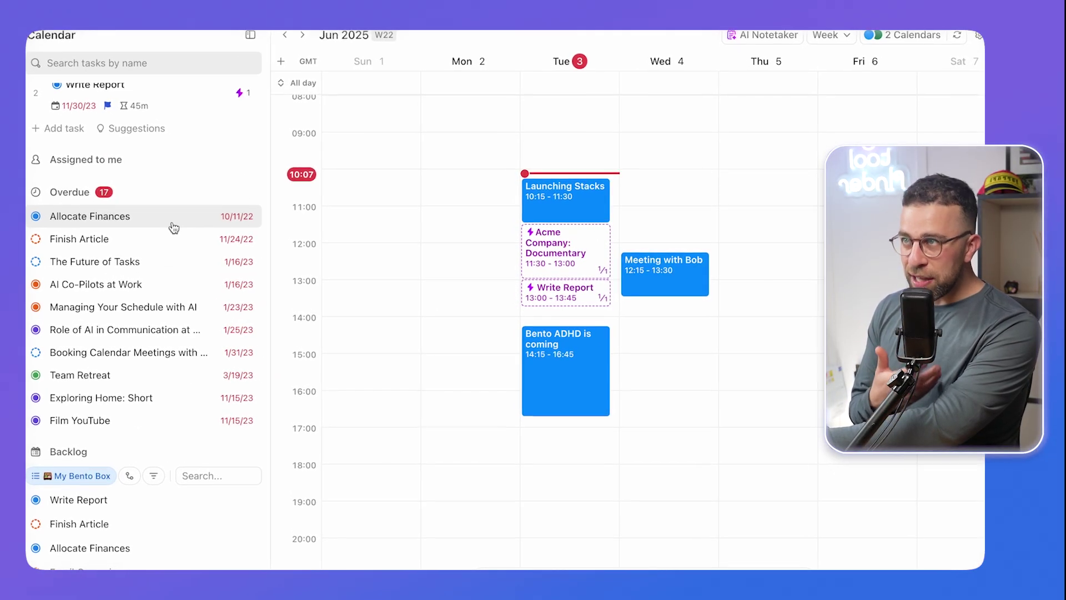
# Step: Block Write Report focus time in Wednesday's free 13:30–14:30 slot after Meeting with Bob
pyautogui.click(180, 227)
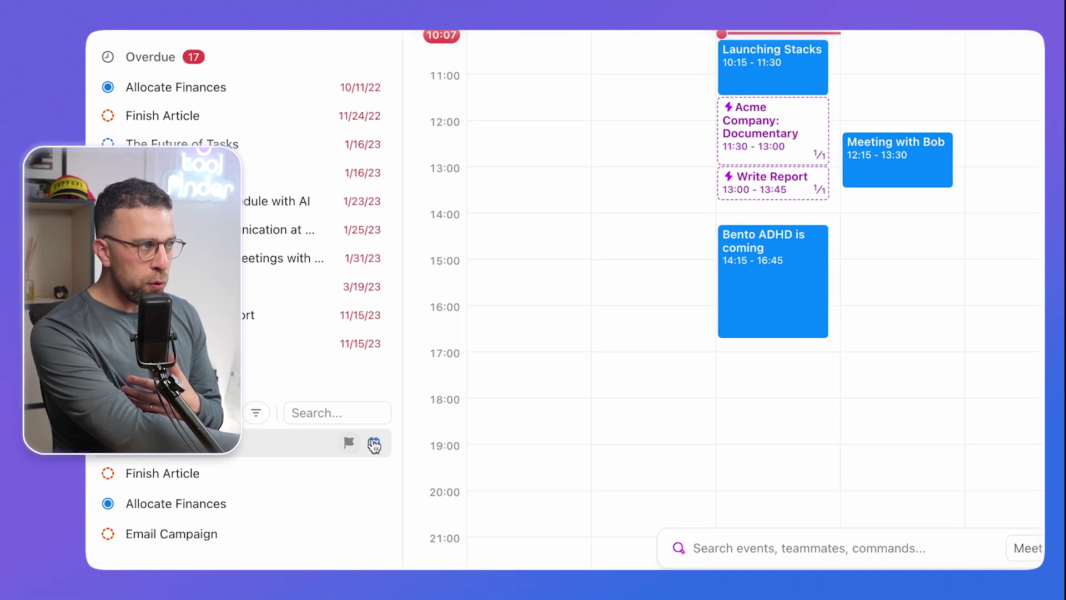
pyautogui.click(377, 443)
pyautogui.moveTo(783, 122)
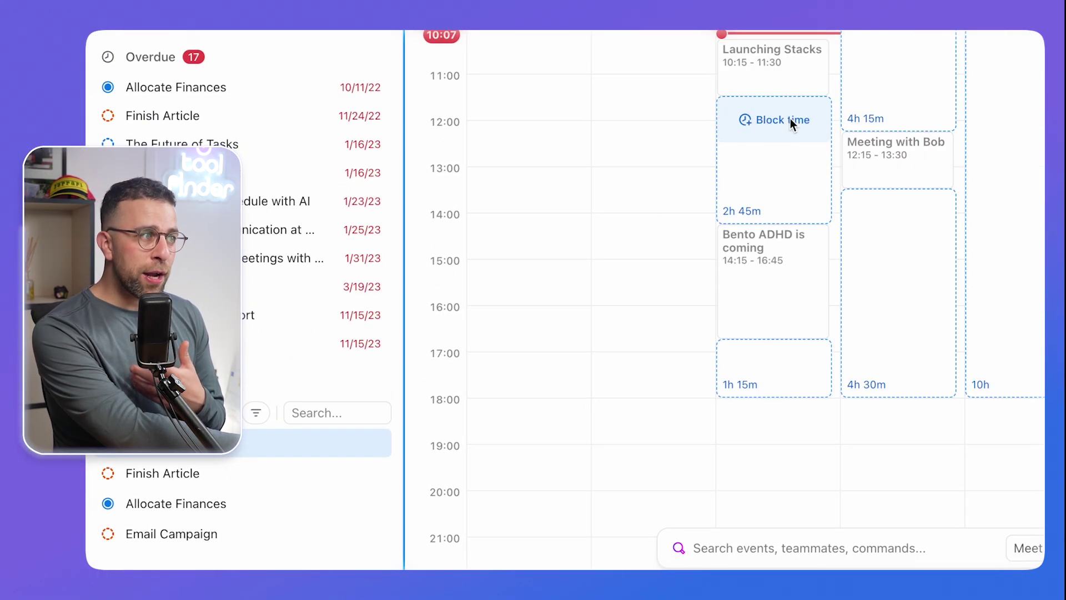
pyautogui.scroll(2, 790, 119)
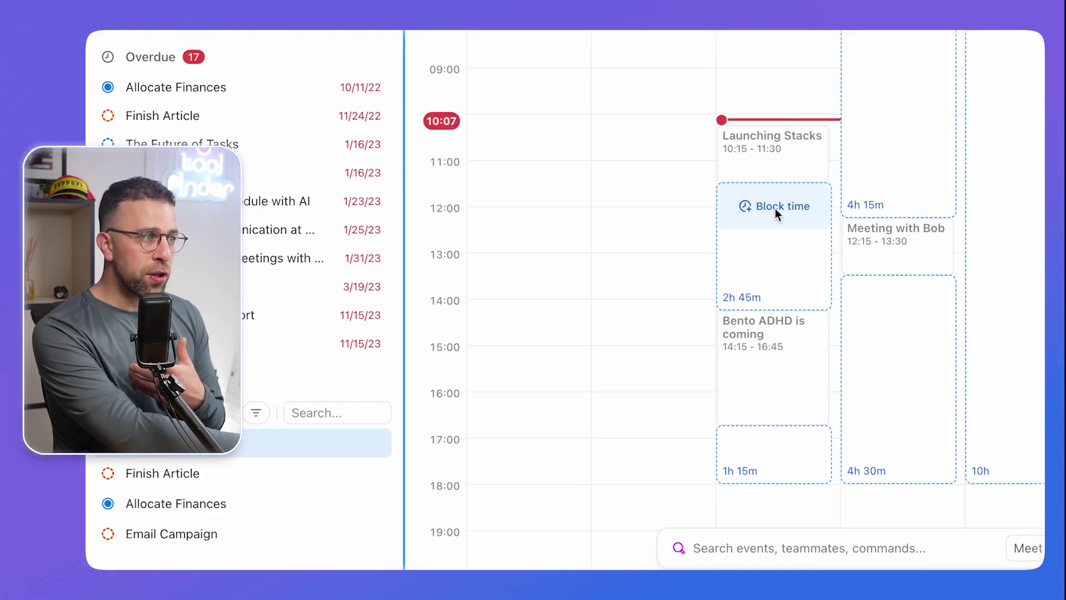
pyautogui.click(885, 304)
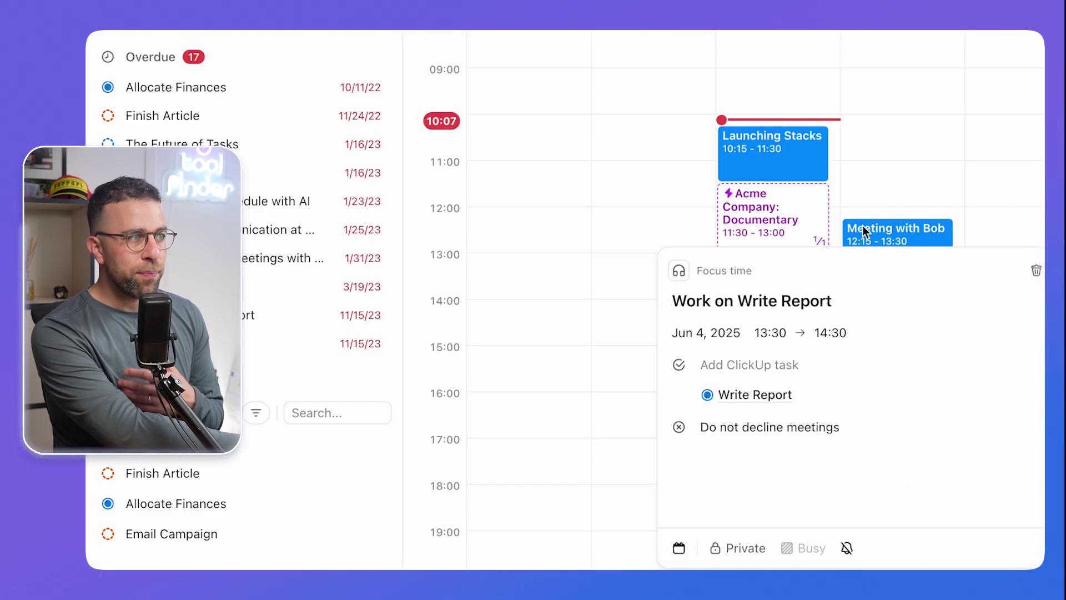
pyautogui.click(897, 209)
pyautogui.scroll(-3, 871, 292)
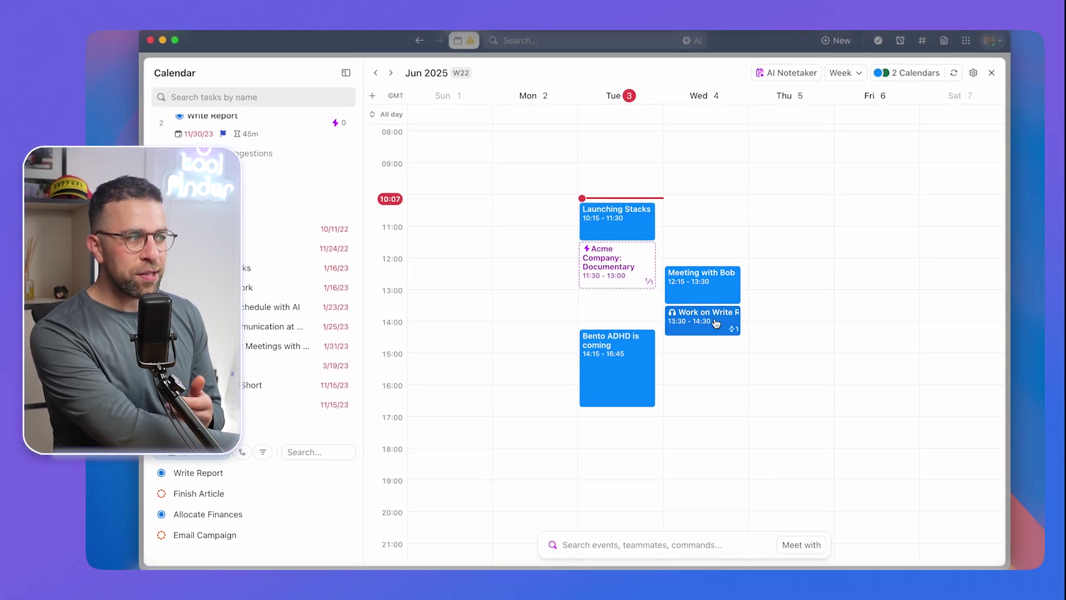
# Step: Select the Wednesday Work on Write Report event to show its focus-time panel
pyautogui.click(716, 323)
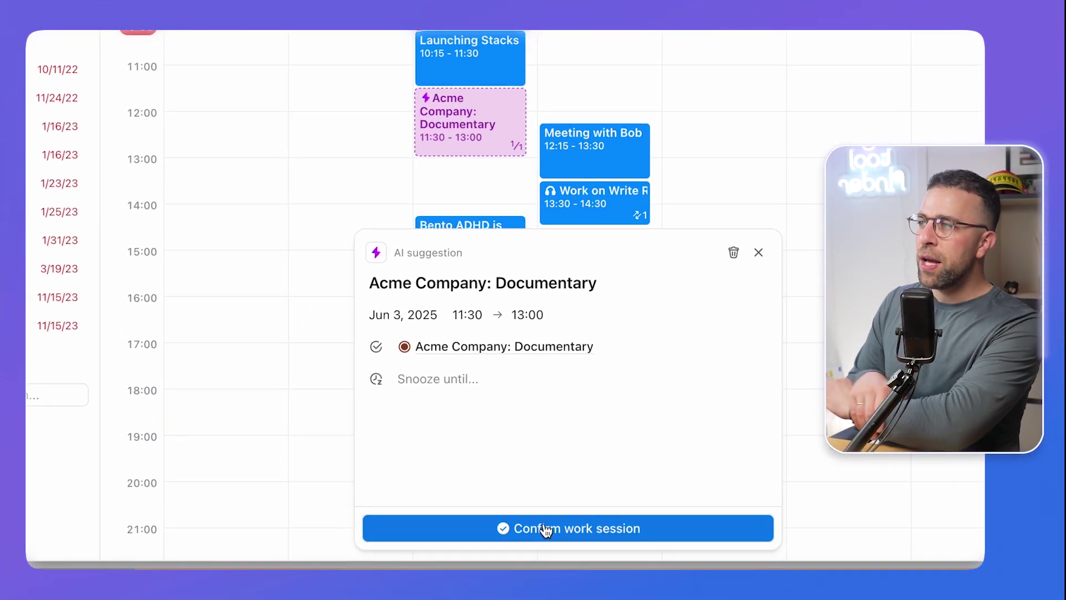
# Step: Confirm the suggested Acme Company: Documentary work session and glance at Allocate Finances details
pyautogui.click(546, 530)
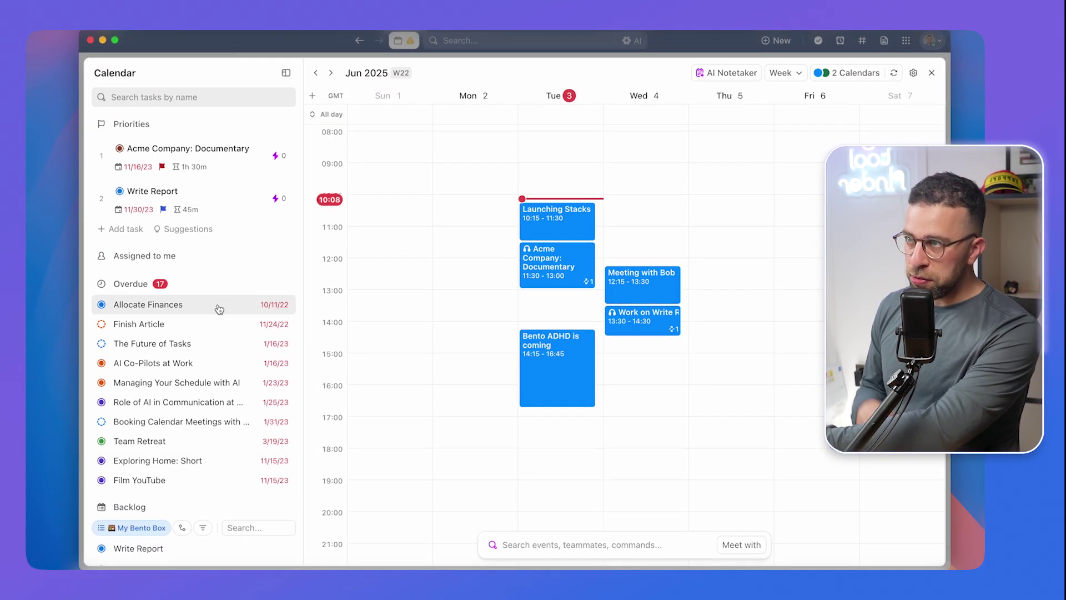
pyautogui.click(220, 308)
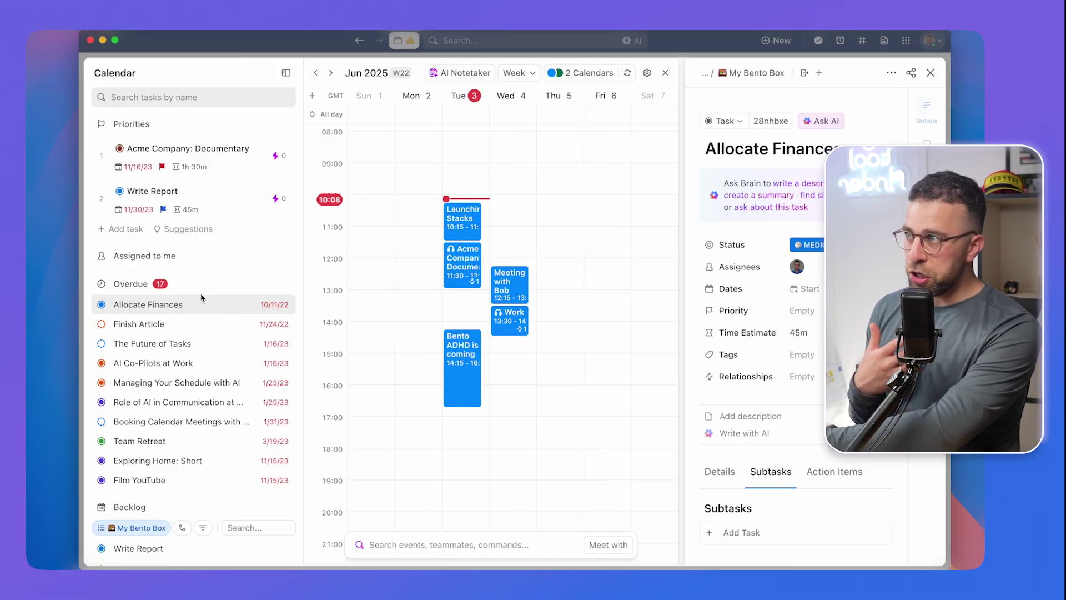
pyautogui.click(931, 73)
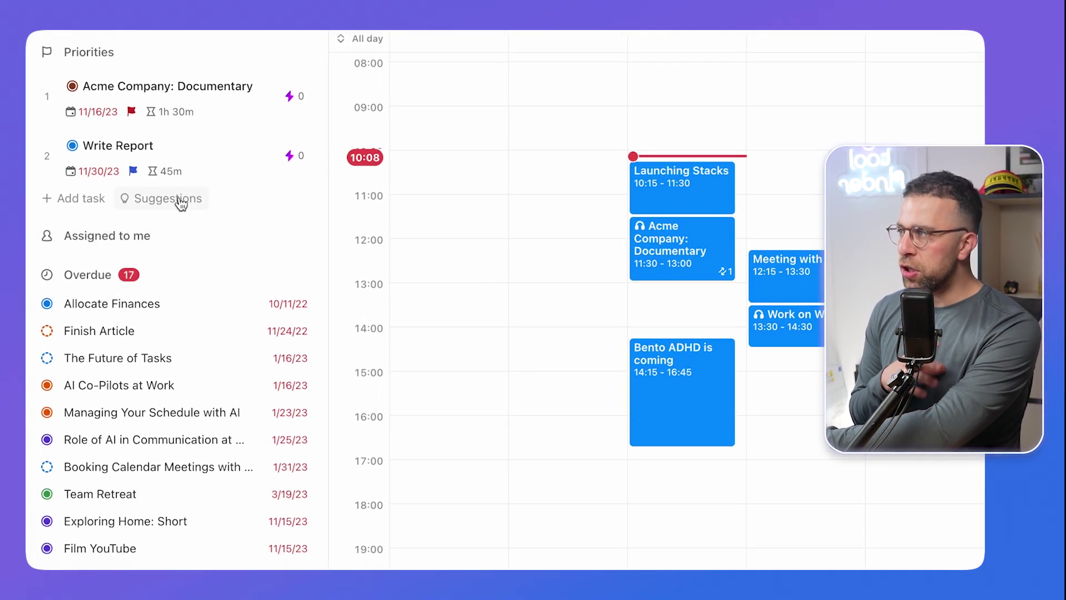
# Step: Prioritize the suggested Film ClickUp video task with a due date of tomorrow
pyautogui.click(183, 202)
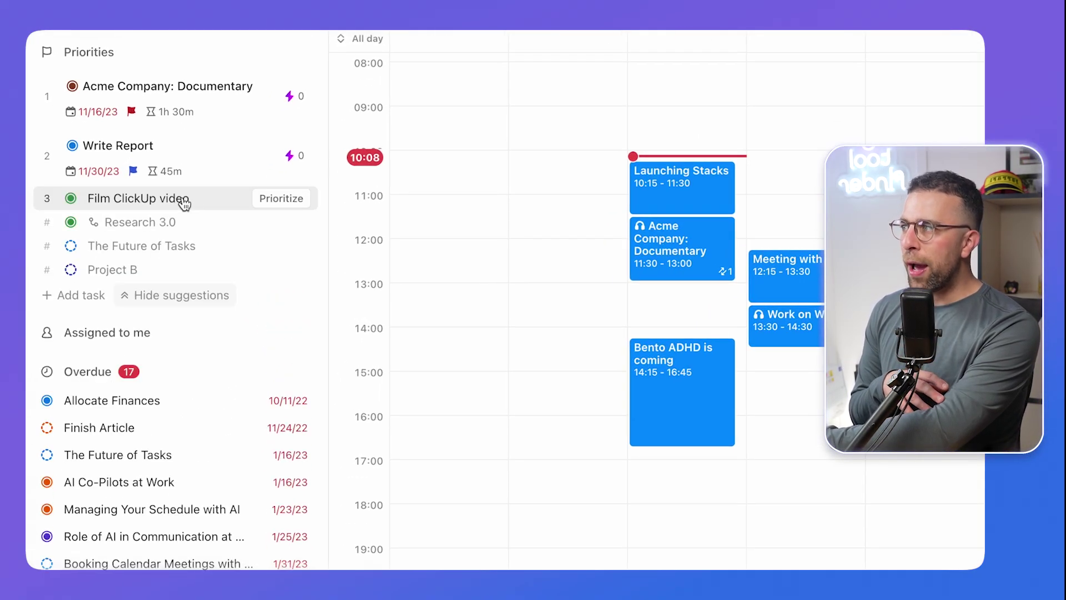
pyautogui.click(282, 198)
pyautogui.click(107, 231)
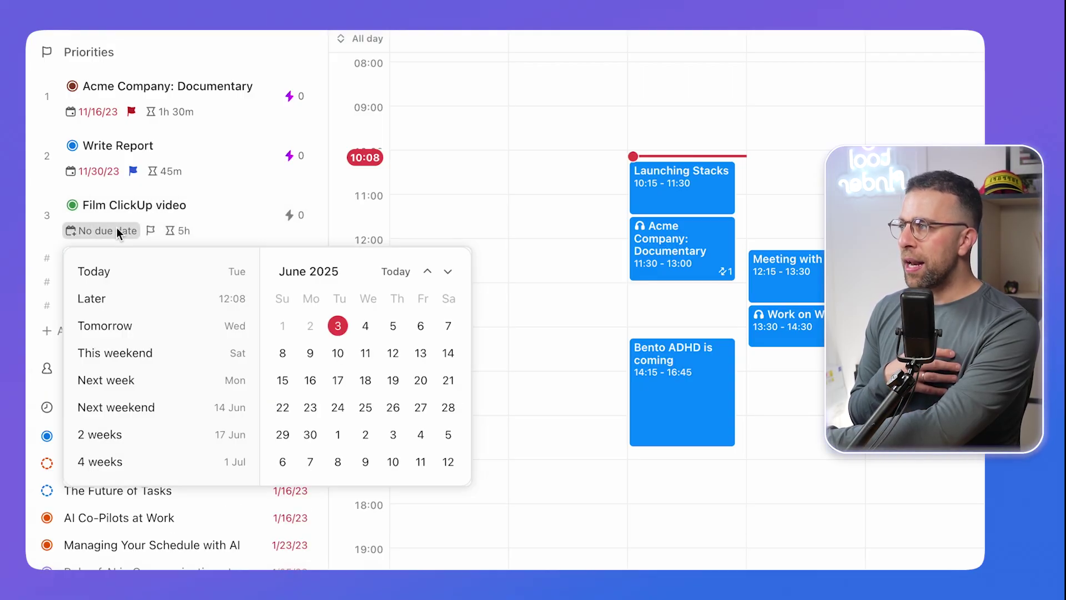
pyautogui.click(159, 326)
pyautogui.moveTo(166, 306)
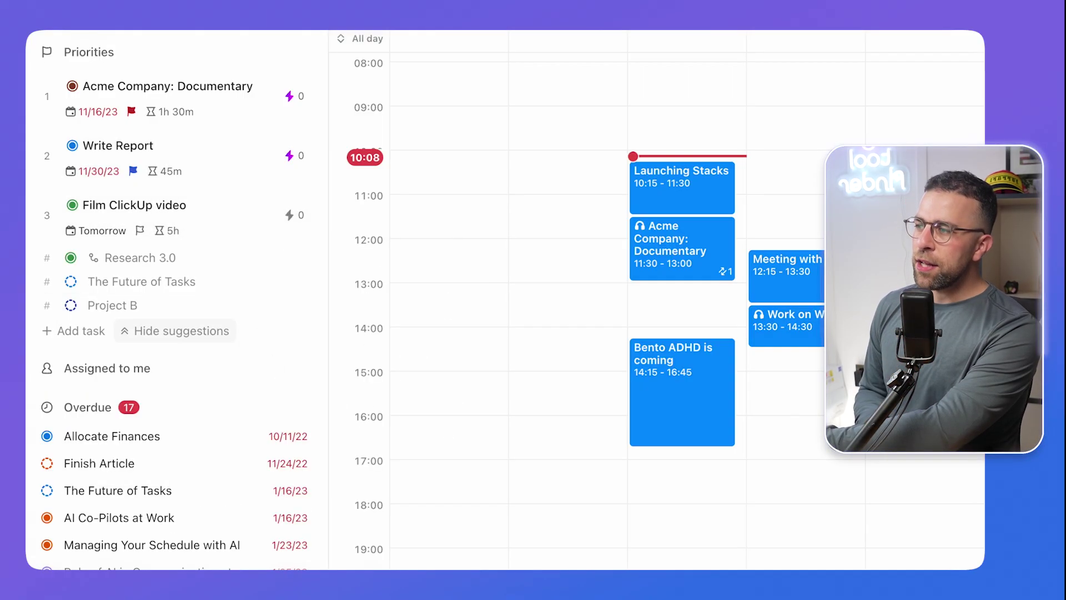
pyautogui.hotkey('ctrl', 'k')
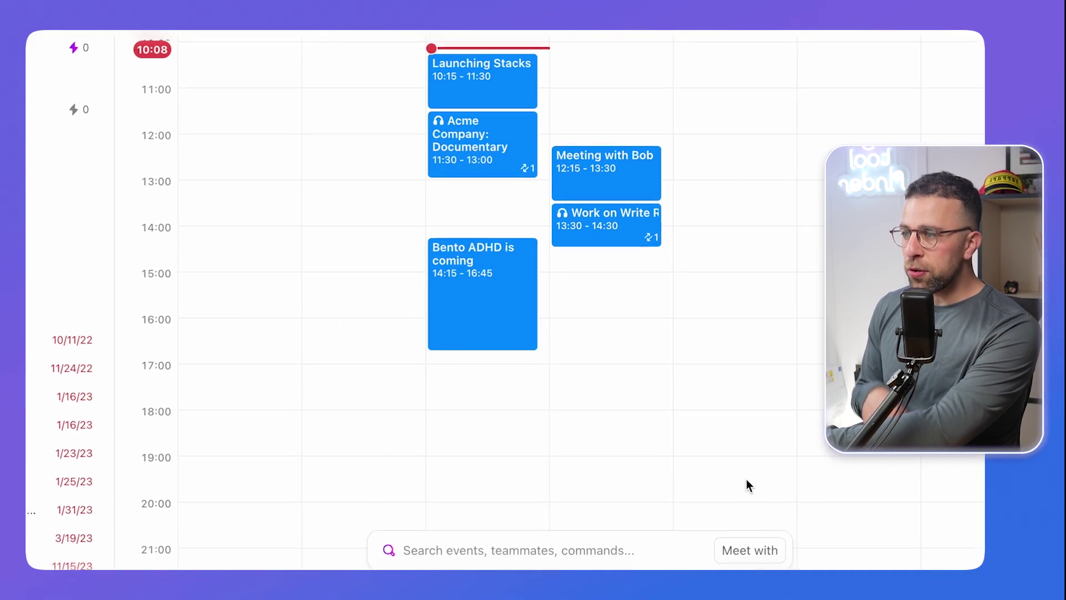
pyautogui.click(747, 549)
pyautogui.click(531, 310)
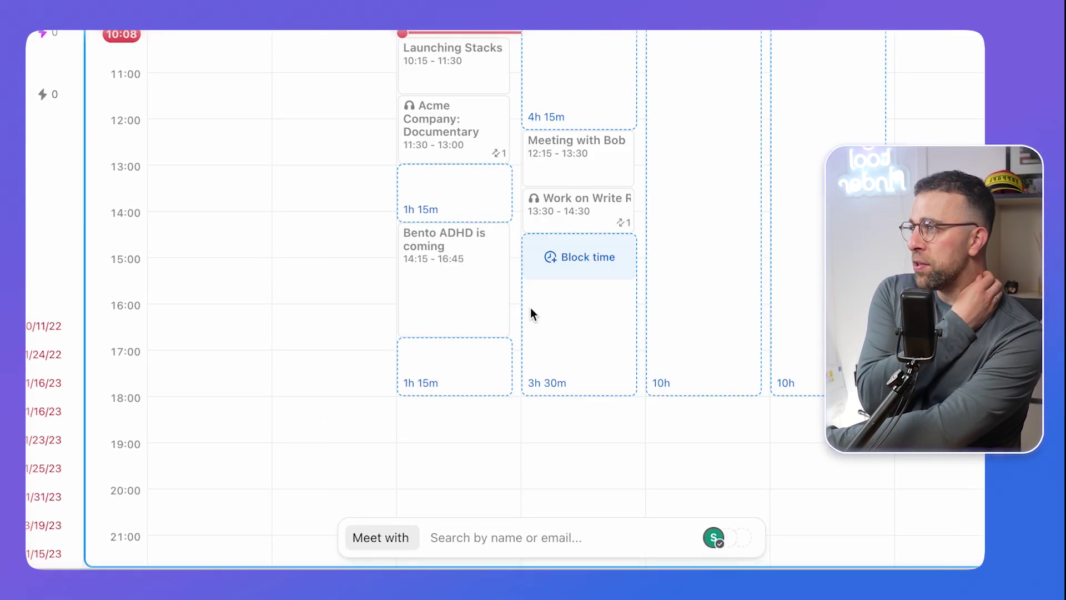
pyautogui.scroll(2, 546, 350)
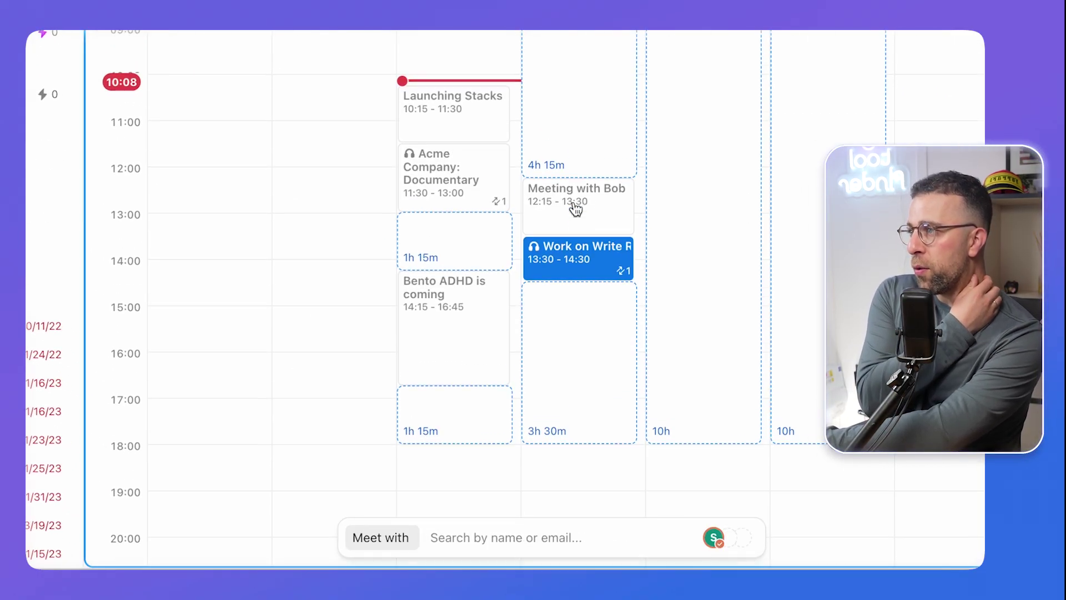
pyautogui.click(552, 309)
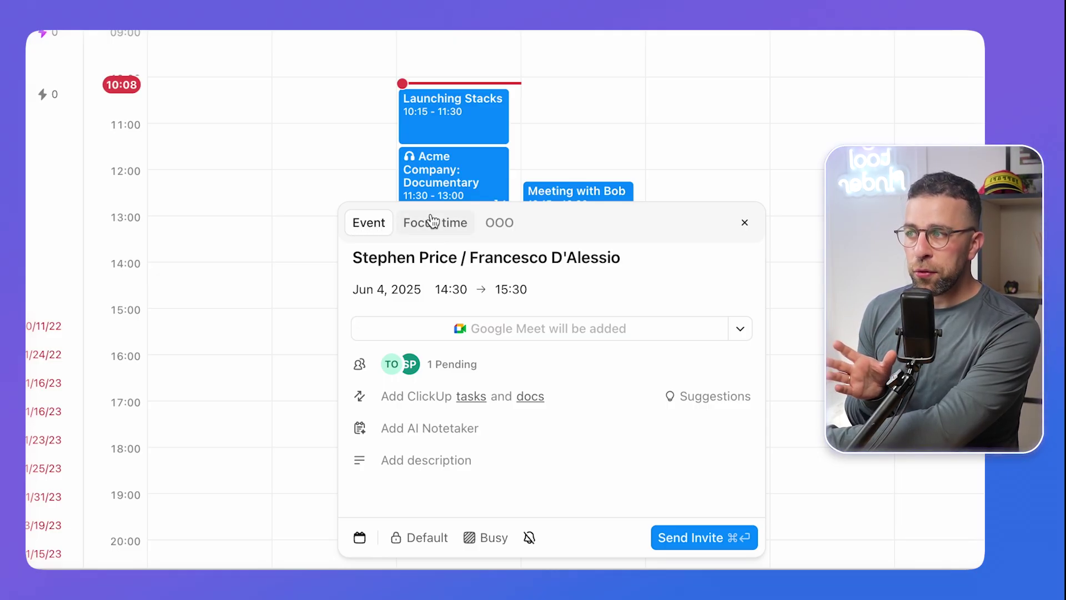
pyautogui.click(746, 225)
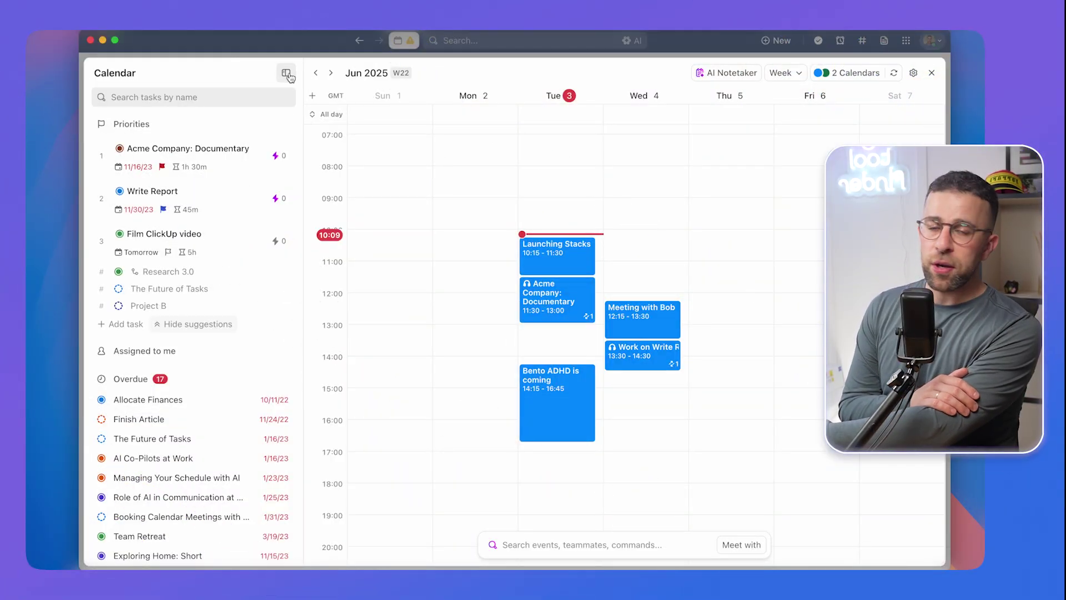
# Step: Collapse the task sidebar, then review and dismiss the AI Notetaker pricing plans
pyautogui.click(287, 76)
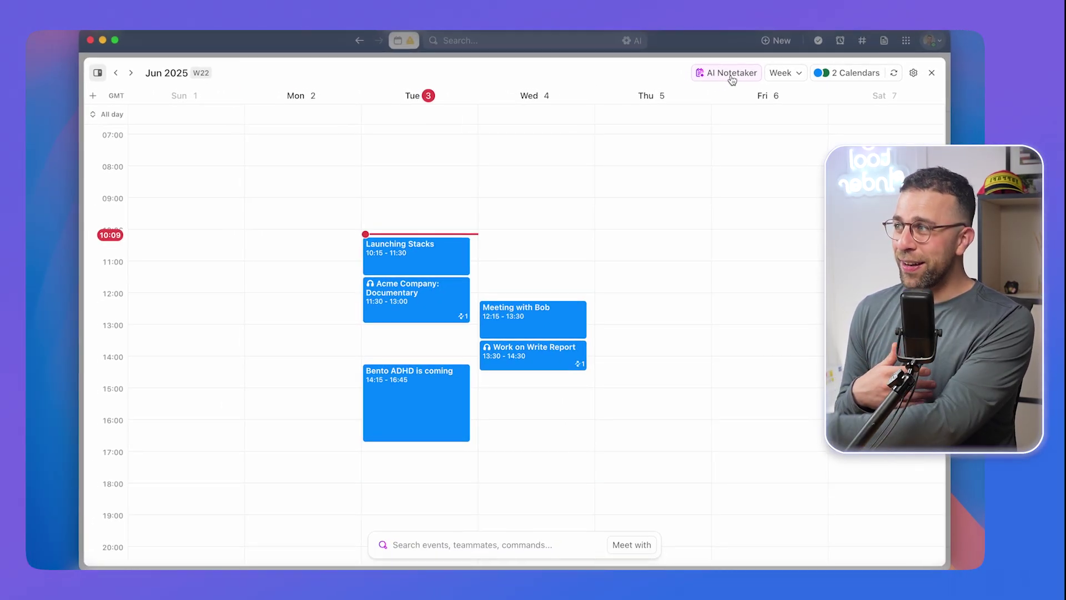
pyautogui.click(733, 75)
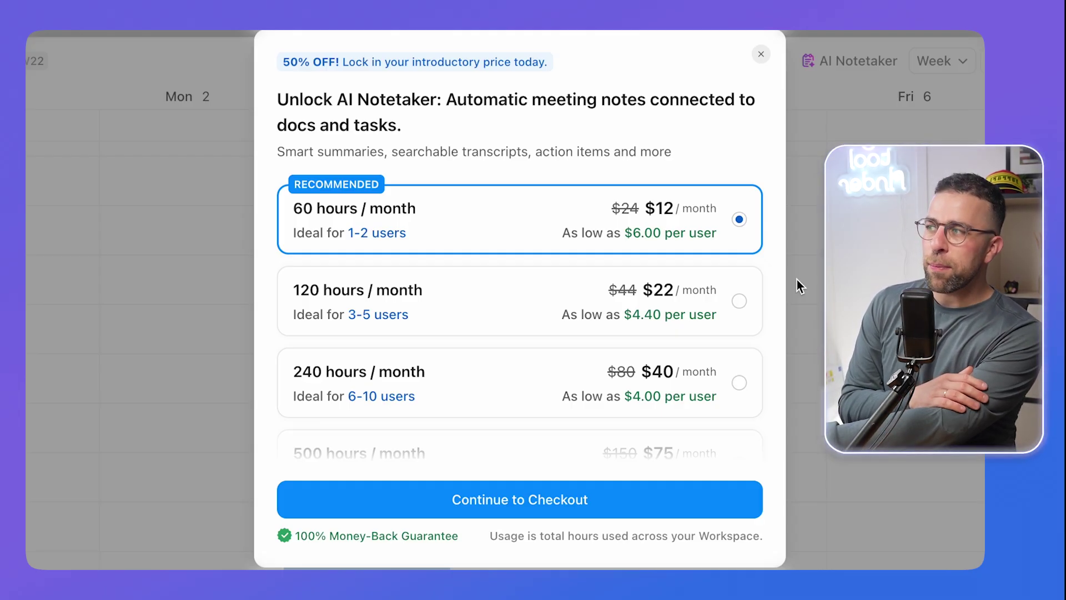
pyautogui.scroll(-6, 630, 370)
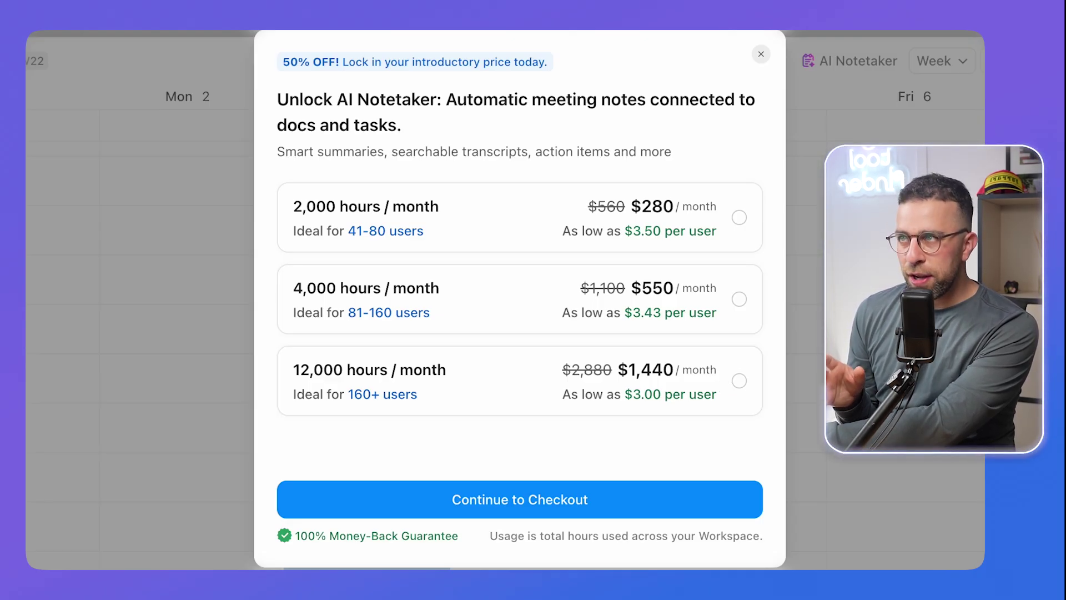
pyautogui.click(758, 56)
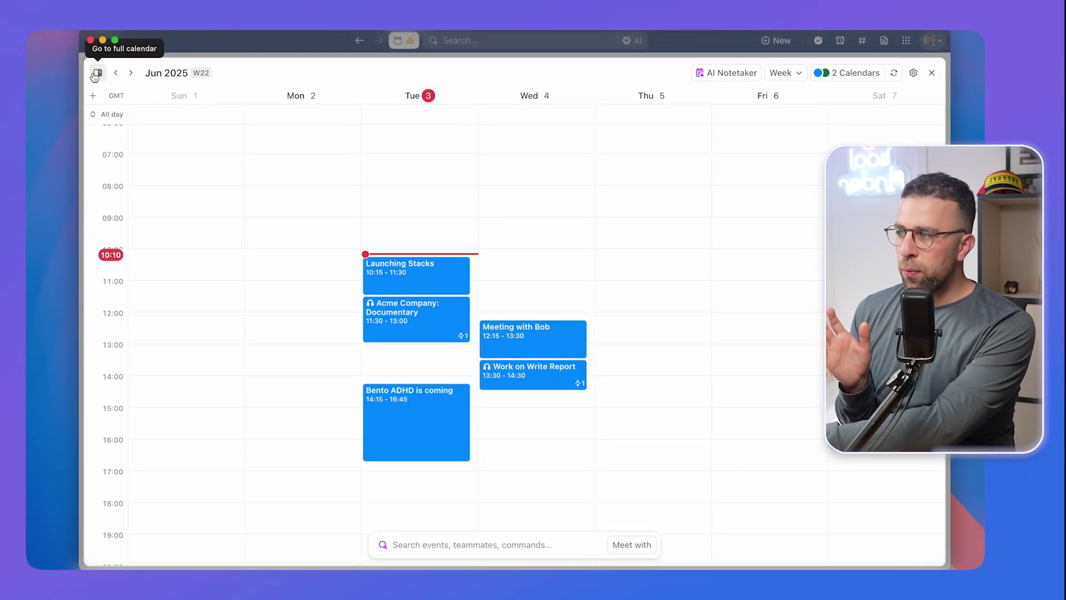
# Step: From the task sidebar, auto-schedule Film ClickUp video into Tuesday afternoon and Wednesday morning sessions
pyautogui.click(96, 73)
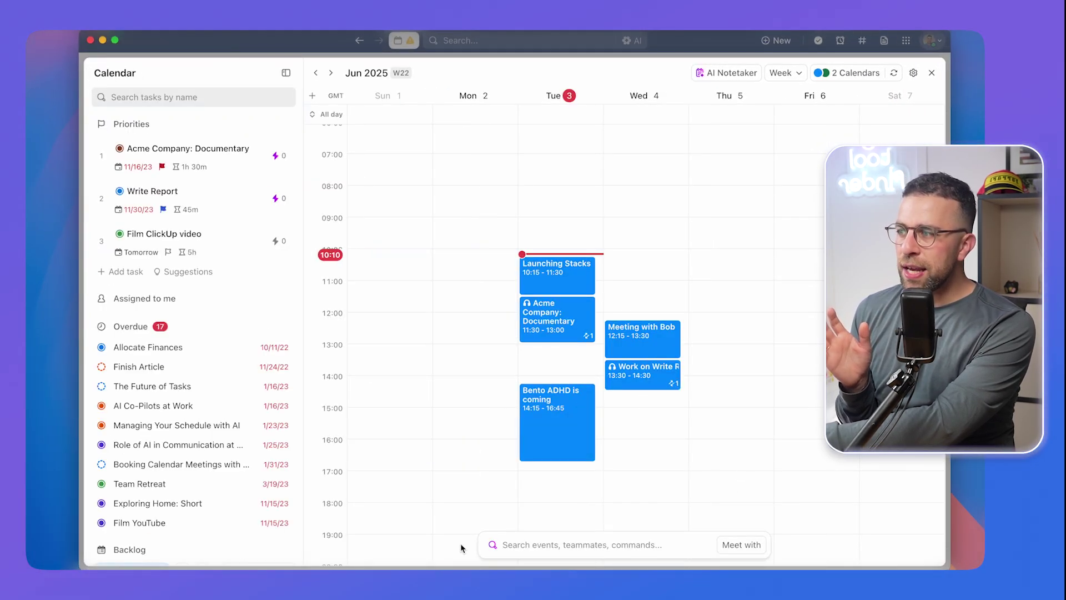
pyautogui.click(530, 545)
pyautogui.scroll(-3, 585, 465)
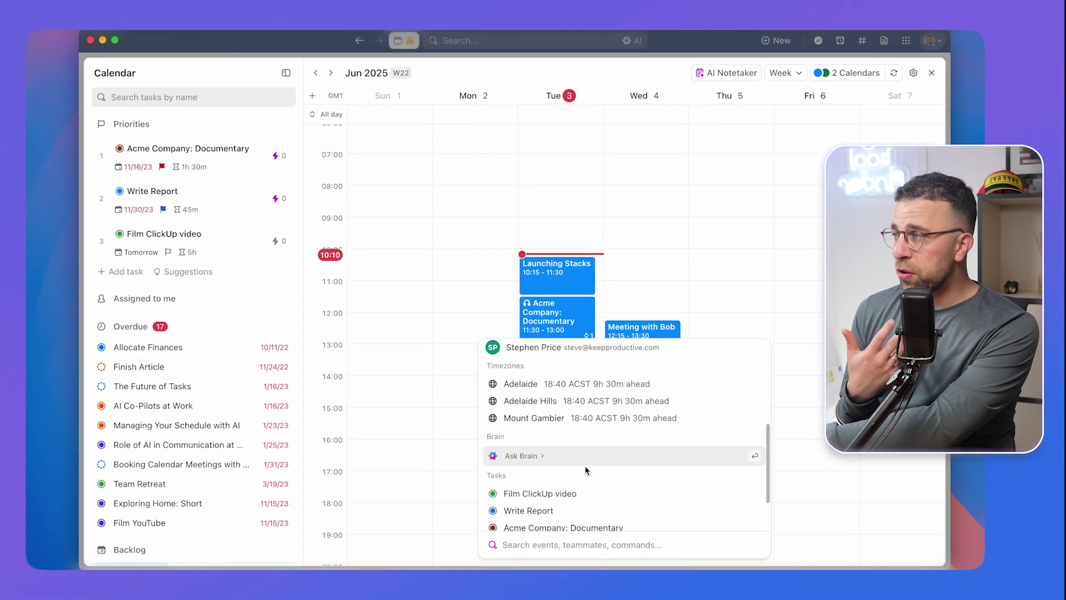
pyautogui.press('Escape')
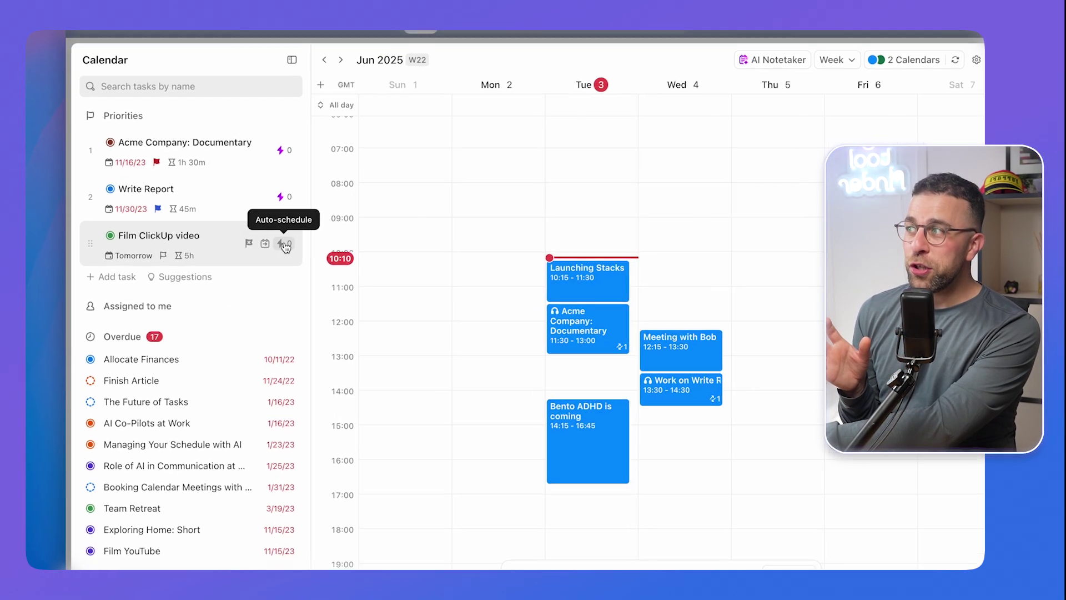
pyautogui.click(275, 242)
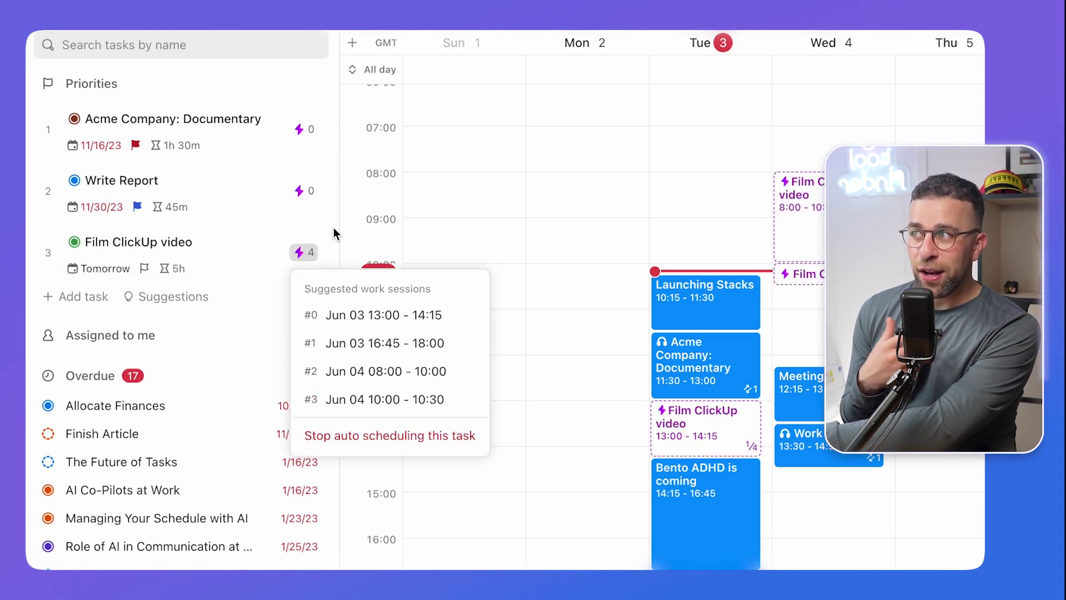
pyautogui.click(593, 275)
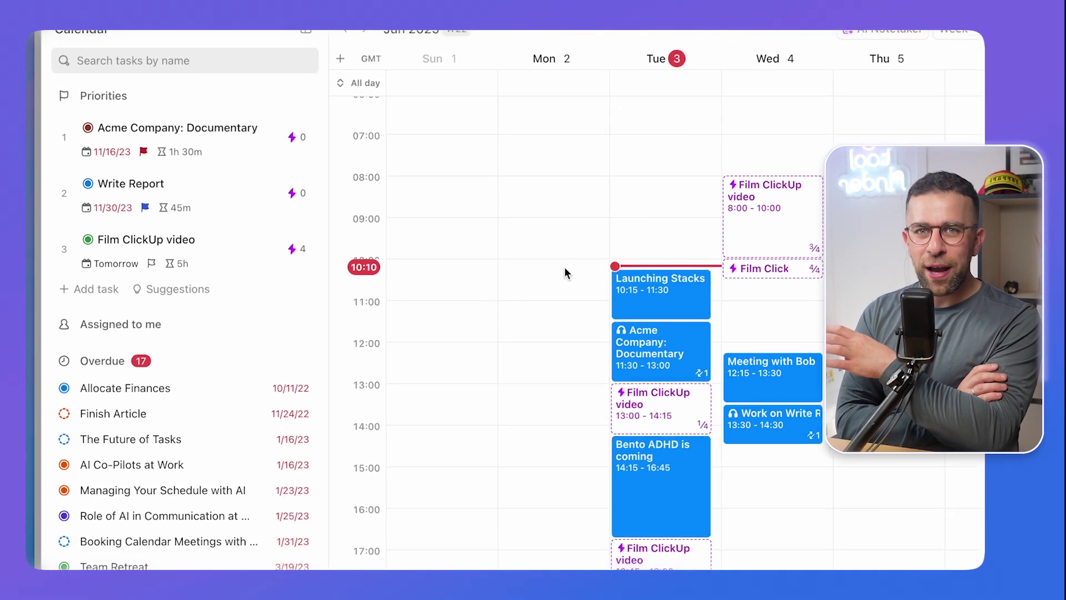